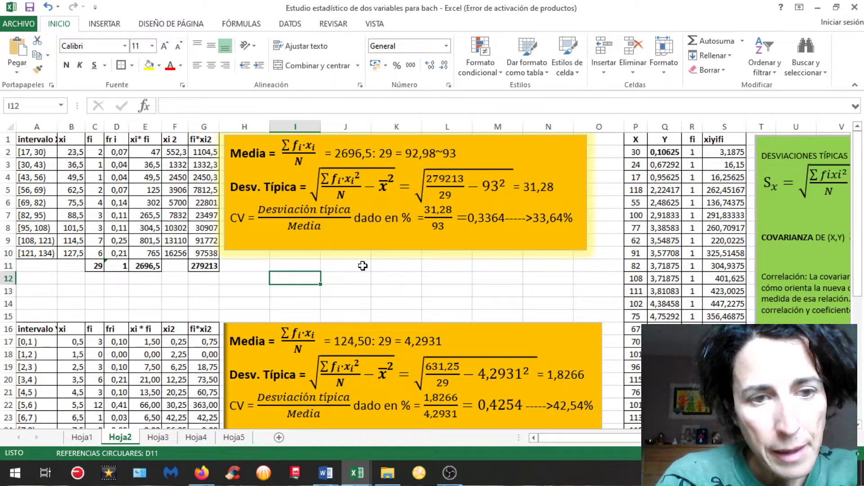
- Review the raw X and Y data and the frequency tables for intervalo X and intervalo Y on Hoja1
{"action": "left_click", "coordinate": [81, 437]}
{"action": "left_click_drag", "start_coordinate": [619, 440], "coordinate": [561, 449]}
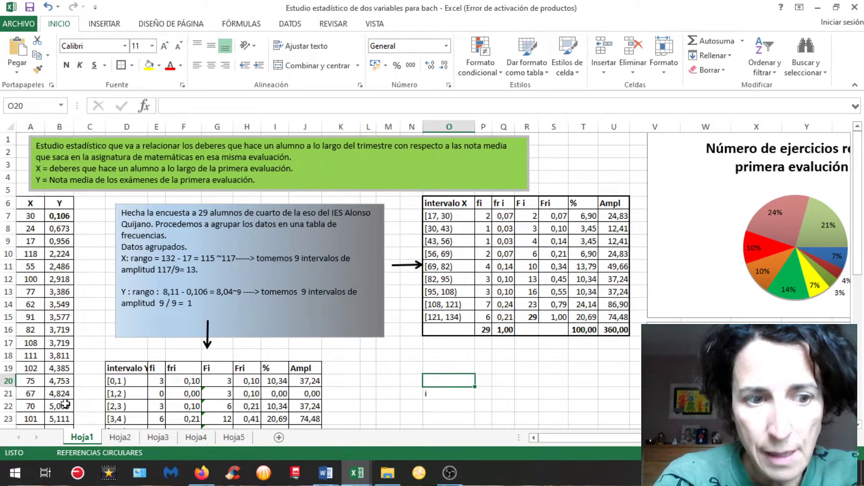
{"action": "left_click_drag", "start_coordinate": [21, 208], "coordinate": [51, 401]}
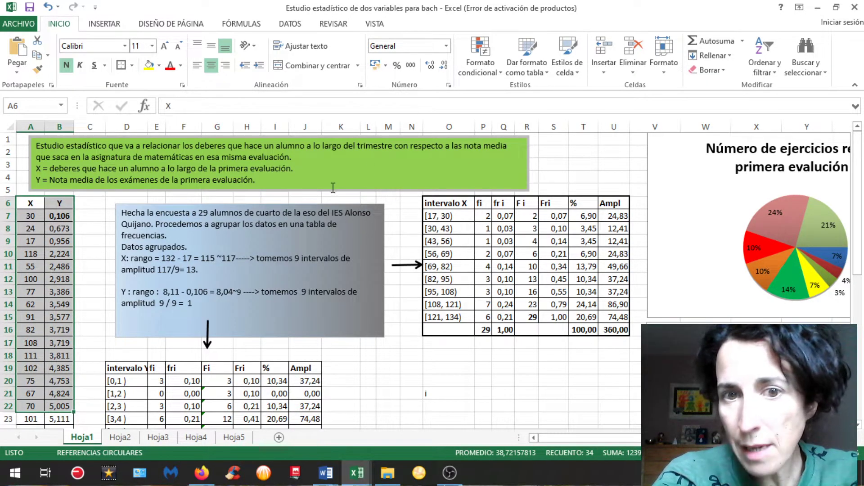
{"action": "left_click_drag", "start_coordinate": [431, 202], "coordinate": [621, 333]}
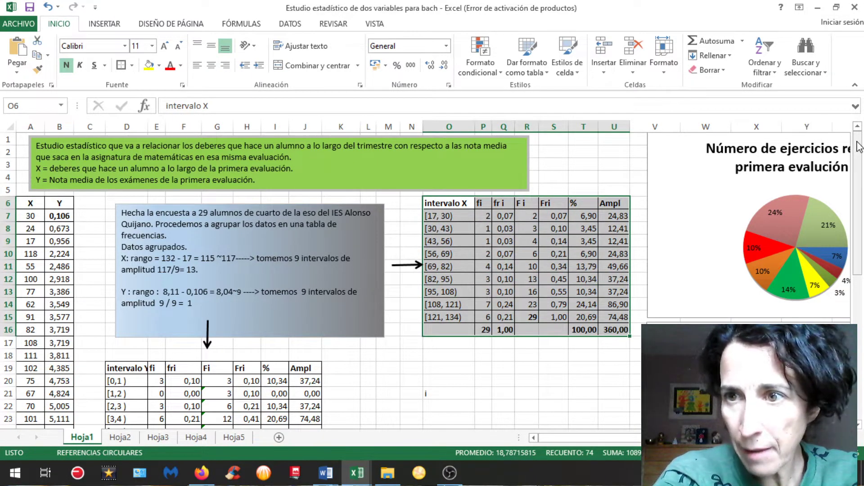
{"action": "scroll", "coordinate": [743, 272], "scroll_direction": "down", "scroll_amount": 3}
{"action": "left_click_drag", "start_coordinate": [124, 243], "coordinate": [307, 349]}
{"action": "left_click", "coordinate": [306, 348]}
{"action": "left_click", "coordinate": [407, 330]}
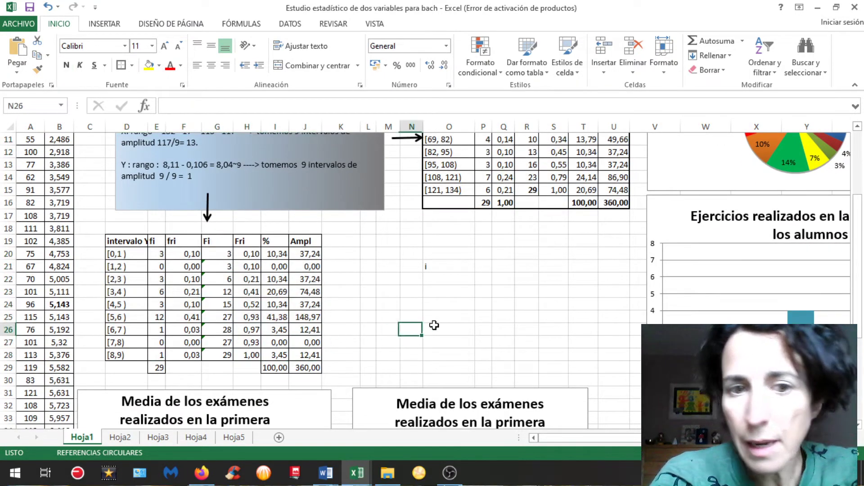
{"action": "scroll", "coordinate": [861, 287], "scroll_direction": "up", "scroll_amount": 3}
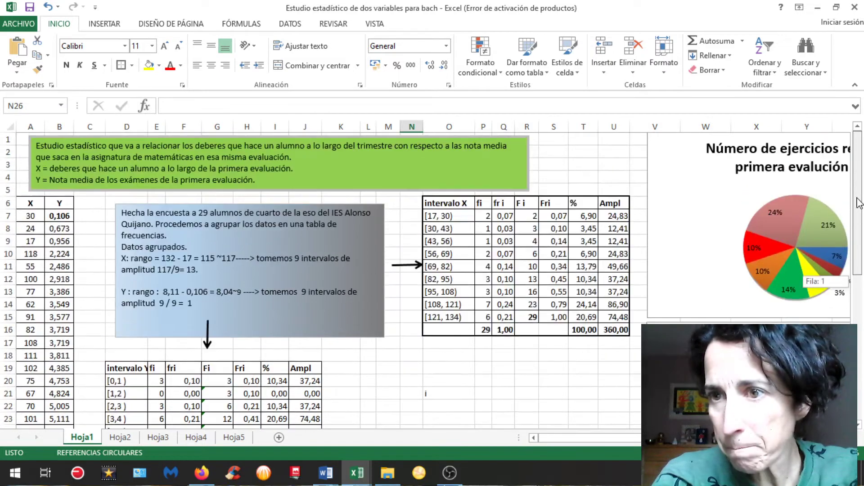
- Look over the pie and bar charts of exercises completed and exam averages on Hoja1
{"action": "scroll", "coordinate": [634, 441], "scroll_direction": "right", "scroll_amount": 6}
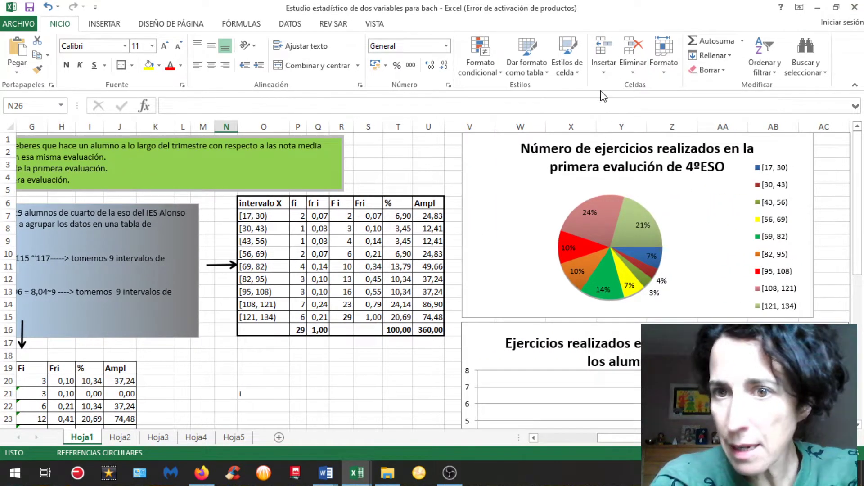
{"action": "left_click_drag", "start_coordinate": [855, 146], "coordinate": [862, 219]}
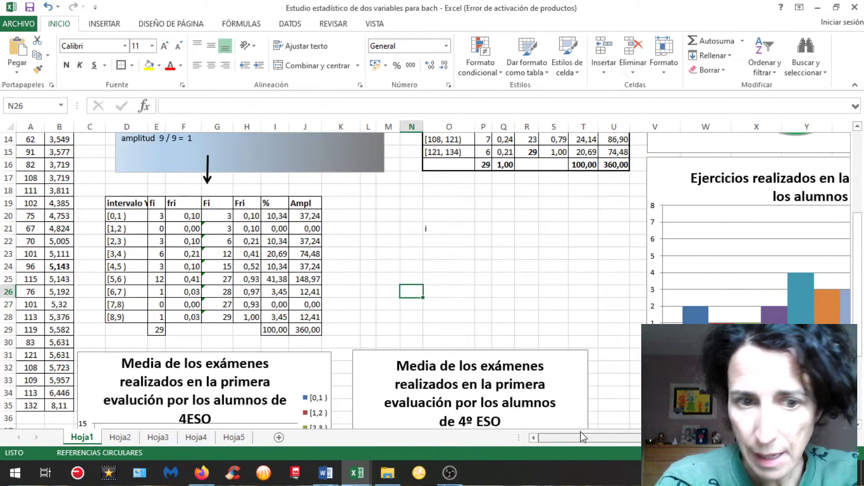
{"action": "left_click_drag", "start_coordinate": [612, 437], "coordinate": [571, 437]}
{"action": "left_click_drag", "start_coordinate": [862, 228], "coordinate": [862, 164]}
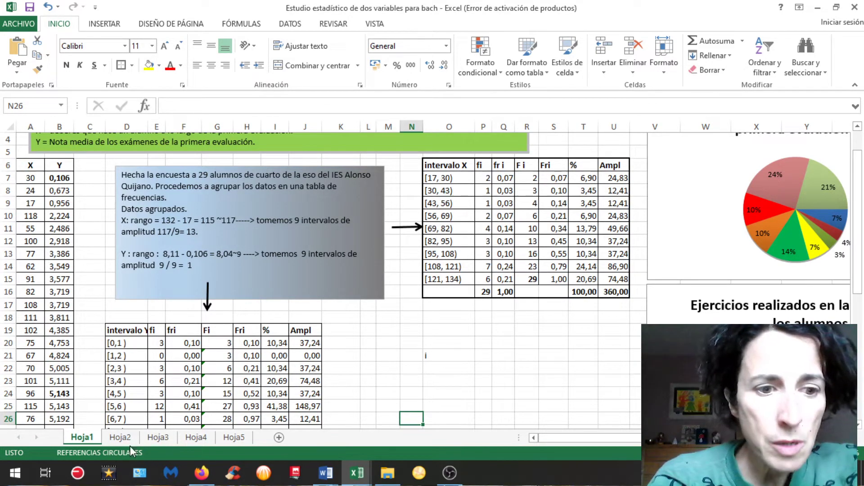
- Widen column A on Hoja2 so the intervalo X and intervalo Y headers fit in full
{"action": "left_click", "coordinate": [114, 436]}
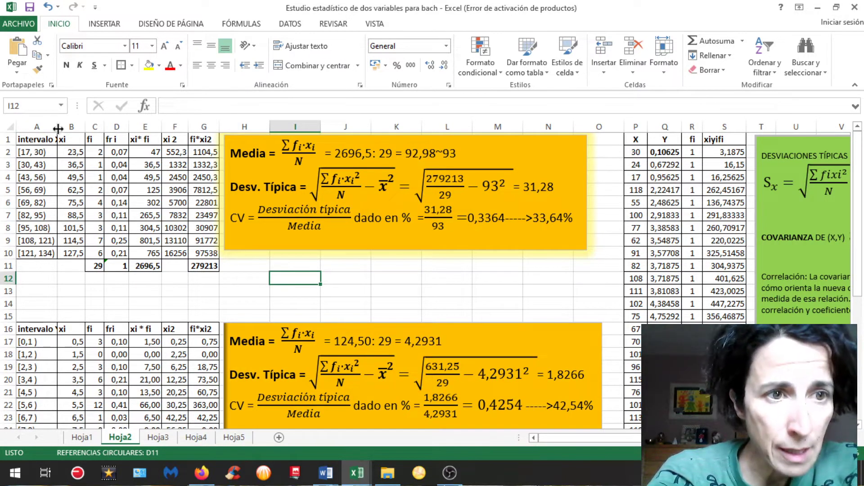
{"action": "left_click_drag", "start_coordinate": [58, 129], "coordinate": [69, 129]}
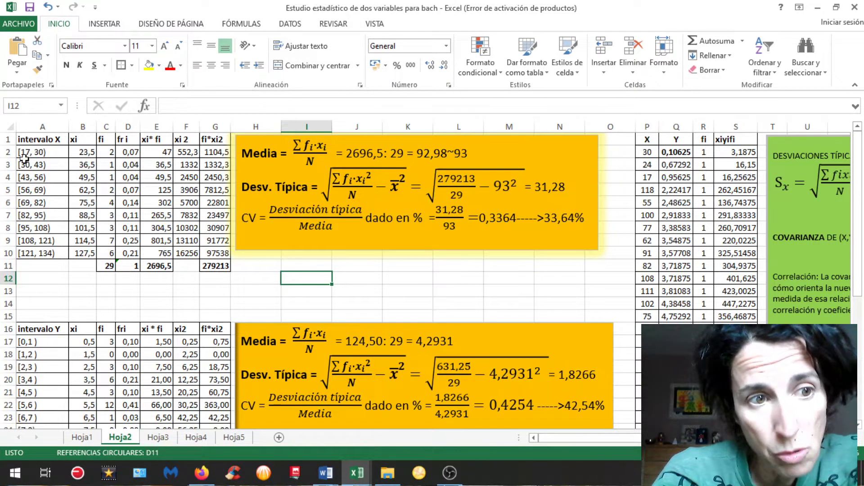
{"action": "double_click", "coordinate": [83, 139]}
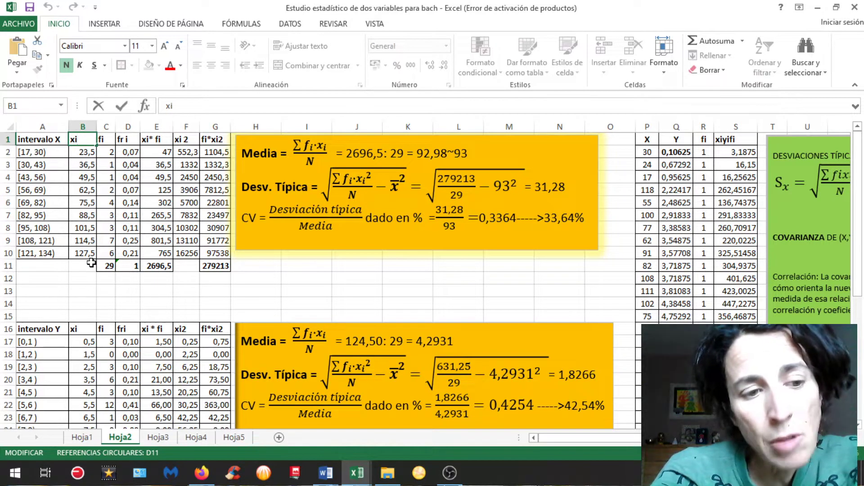
{"action": "left_click", "coordinate": [40, 154]}
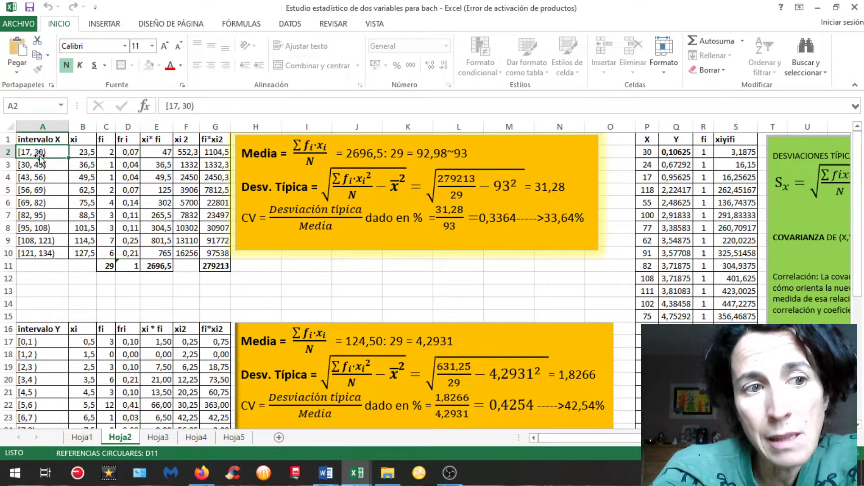
- Re-enter the class mark formula for the interval [17, 30) in cell B2 as = (17+30)/2
{"action": "left_click", "coordinate": [90, 153]}
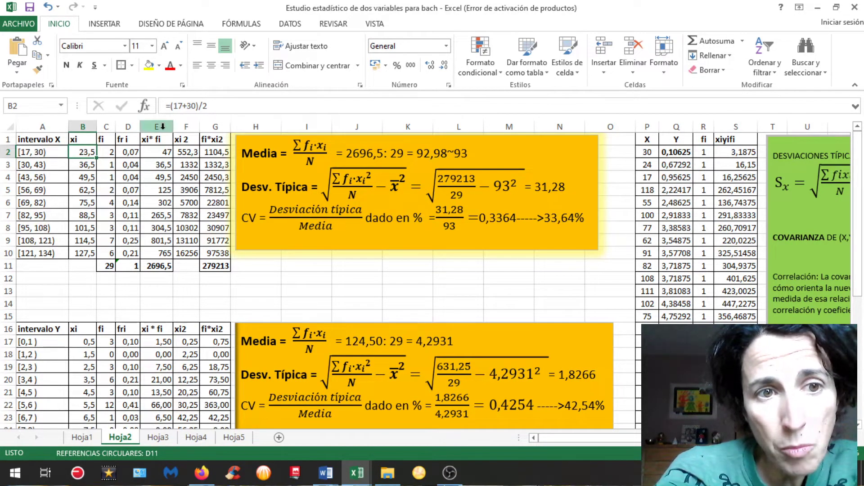
{"action": "left_click", "coordinate": [170, 107]}
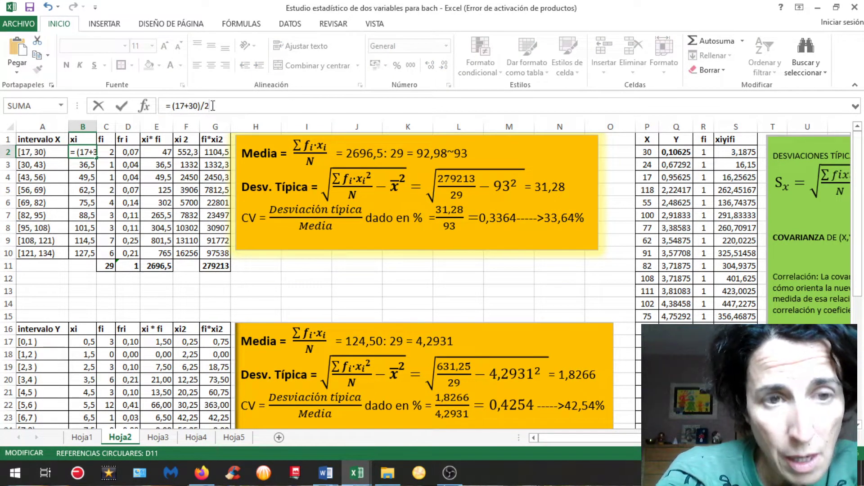
{"action": "key", "text": "Return"}
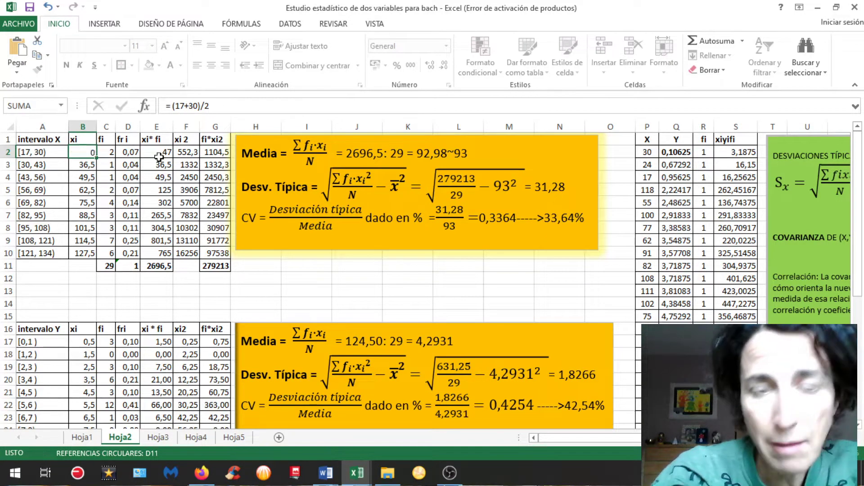
{"action": "left_click", "coordinate": [84, 154]}
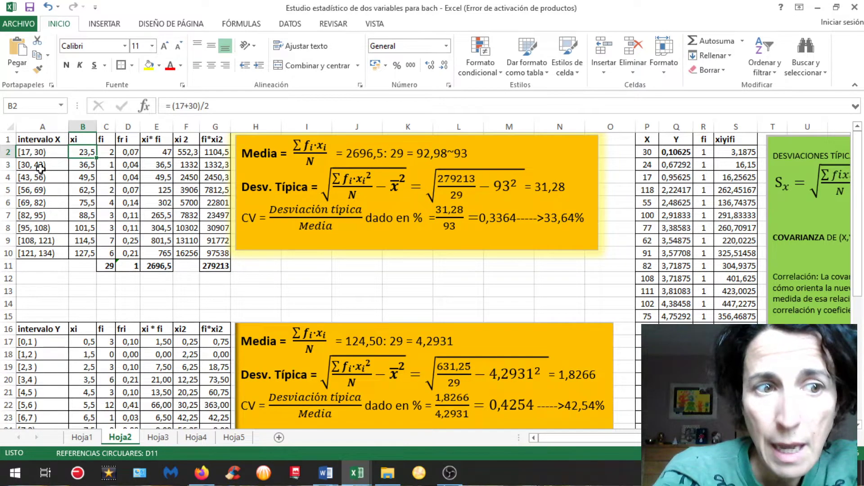
- Re-enter the class mark formula for the interval [30, 43) in cell B3 as = B2 + 13
{"action": "left_click", "coordinate": [28, 168]}
{"action": "left_click", "coordinate": [86, 165]}
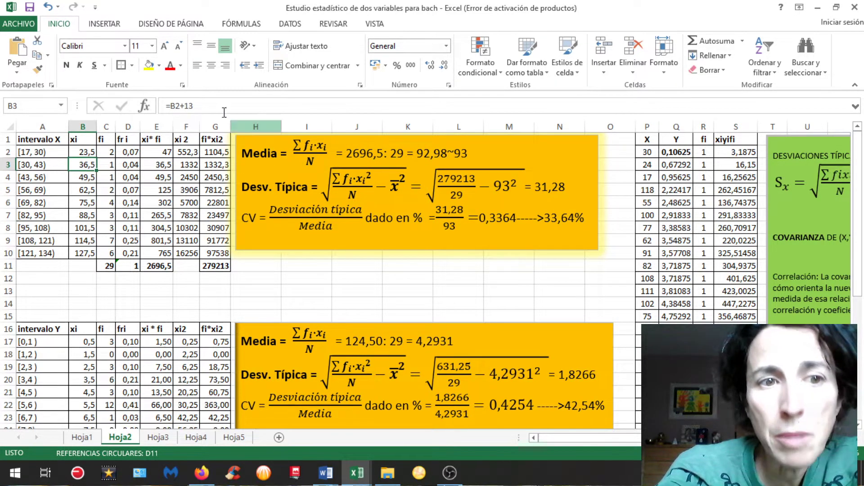
{"action": "key", "text": "F2"}
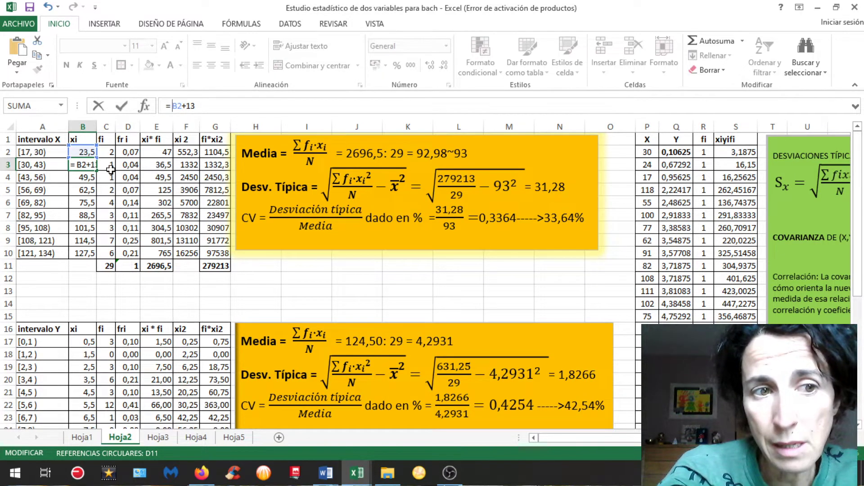
{"action": "left_click", "coordinate": [182, 106]}
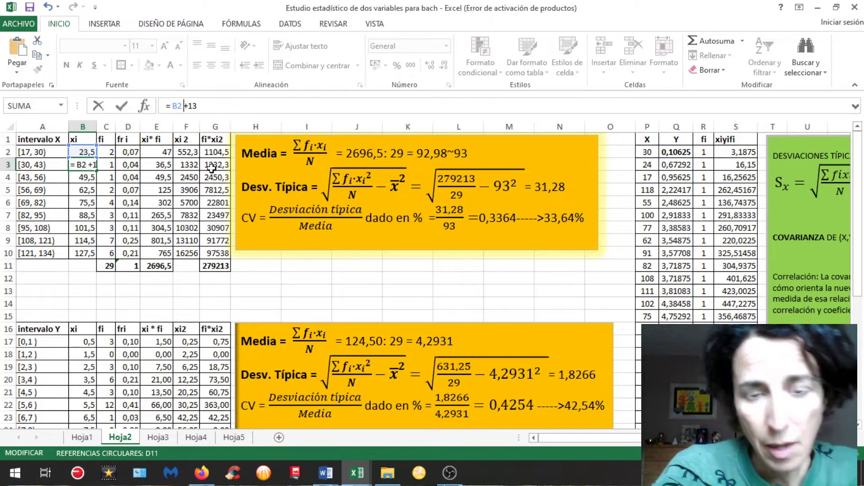
{"action": "left_click", "coordinate": [189, 106]}
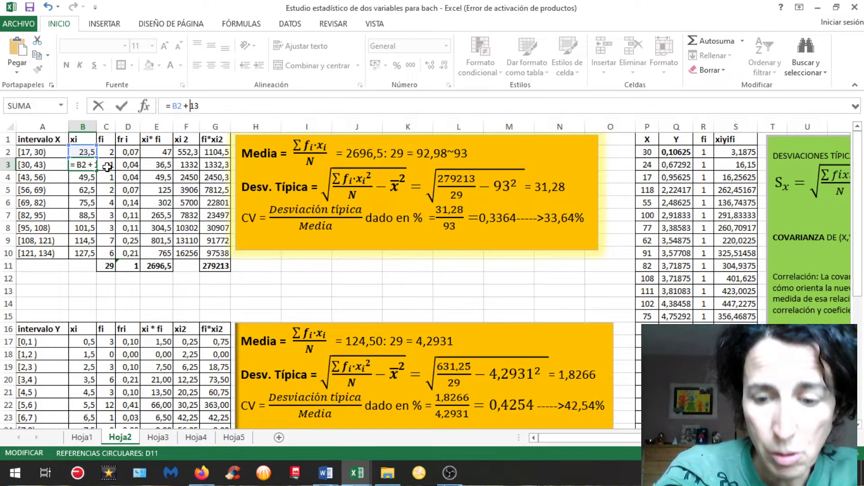
{"action": "key", "text": "Return"}
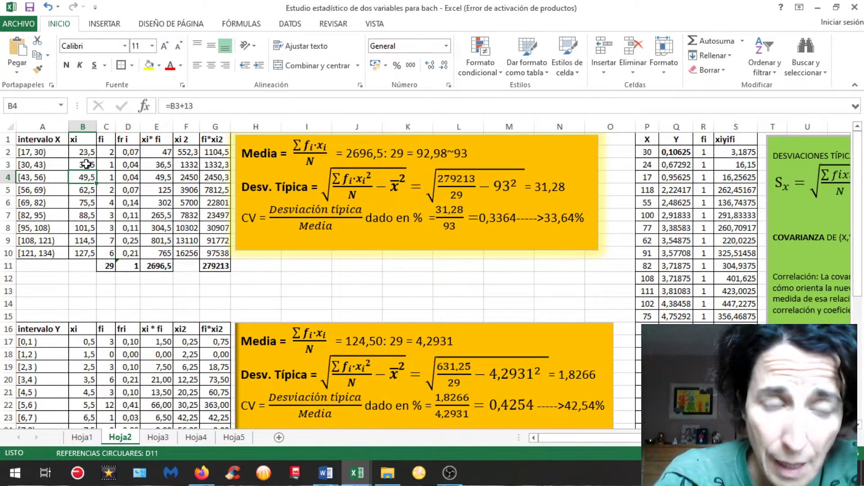
- Fill the class mark formula from B3 down through B10 and check the copied formulas in B10 and B8
{"action": "left_click", "coordinate": [86, 164]}
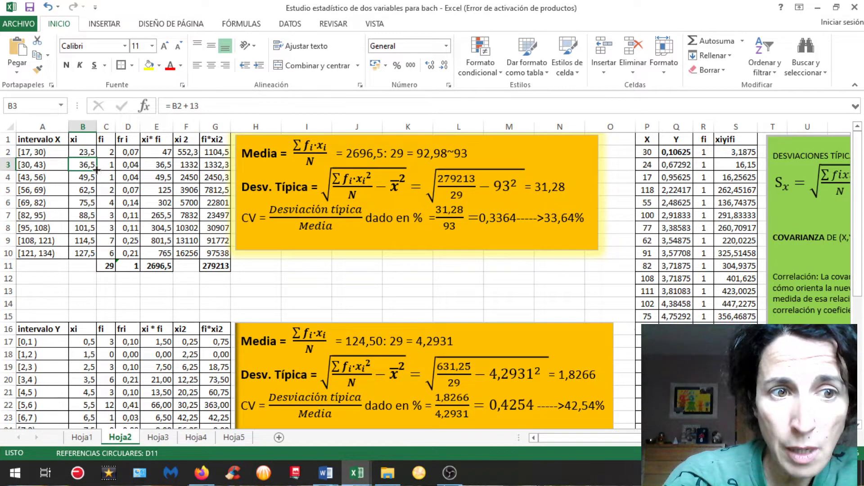
{"action": "left_click_drag", "start_coordinate": [96, 170], "coordinate": [95, 169]}
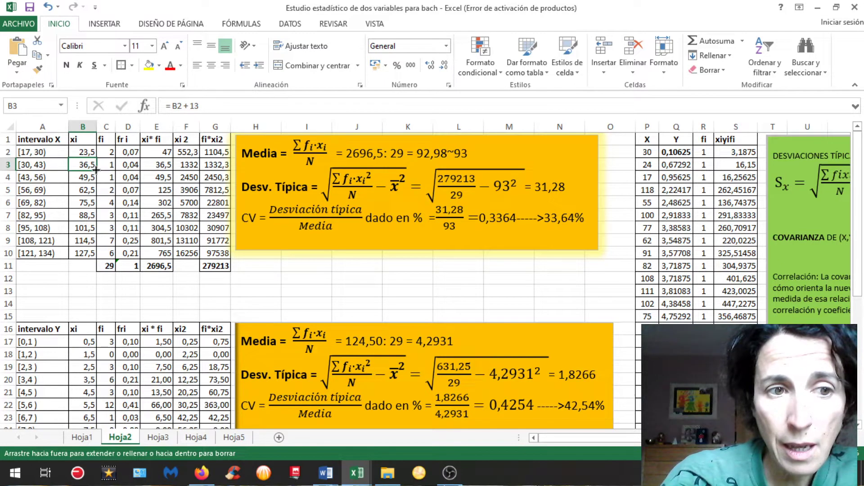
{"action": "left_click_drag", "start_coordinate": [96, 170], "coordinate": [101, 255]}
{"action": "left_click", "coordinate": [105, 253]}
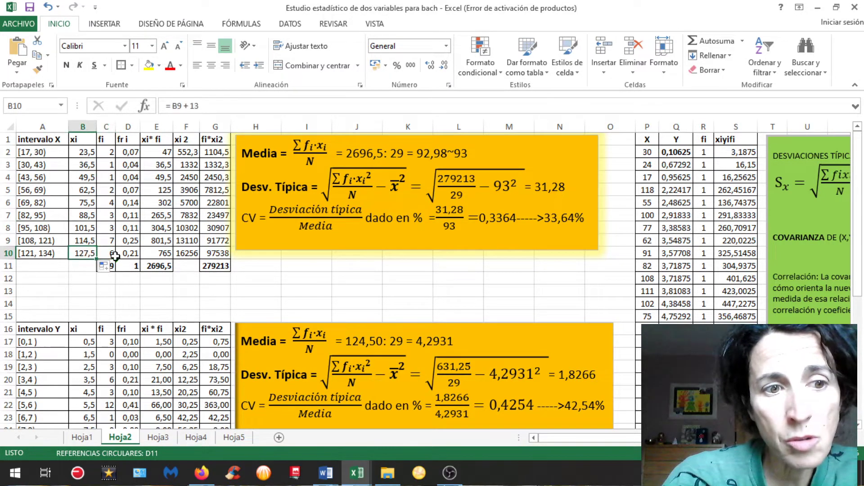
{"action": "left_click", "coordinate": [84, 255]}
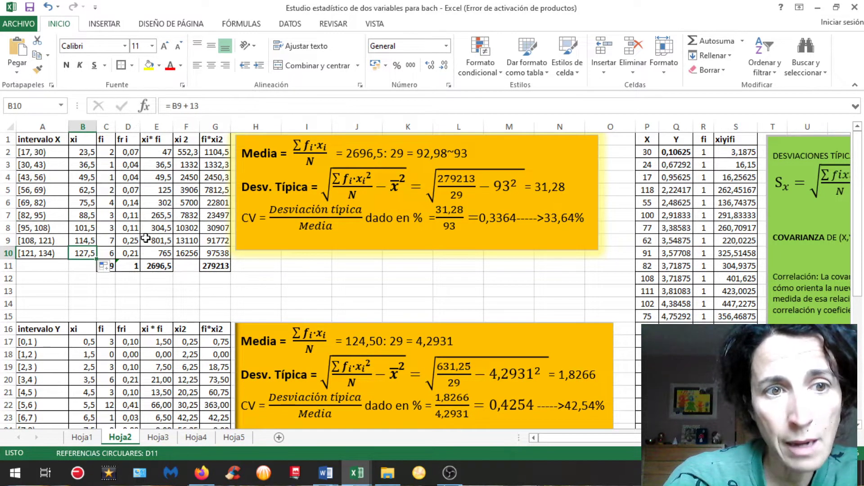
{"action": "left_click", "coordinate": [88, 228]}
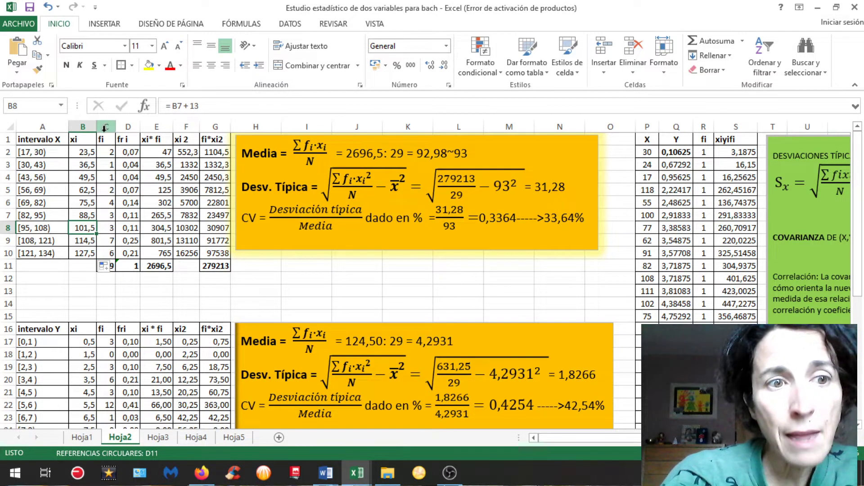
- Check the fi frequencies in the intervalo X table on Hoja1, and return to Hoja2
{"action": "left_click", "coordinate": [81, 437]}
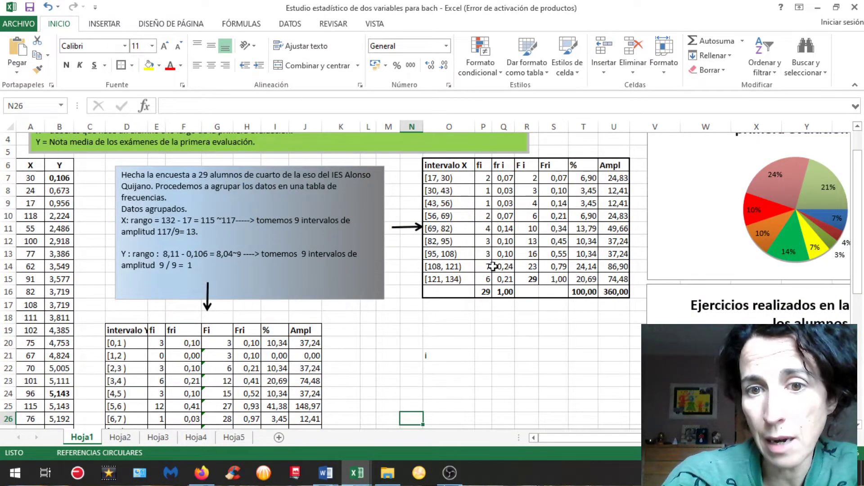
{"action": "left_click", "coordinate": [120, 439]}
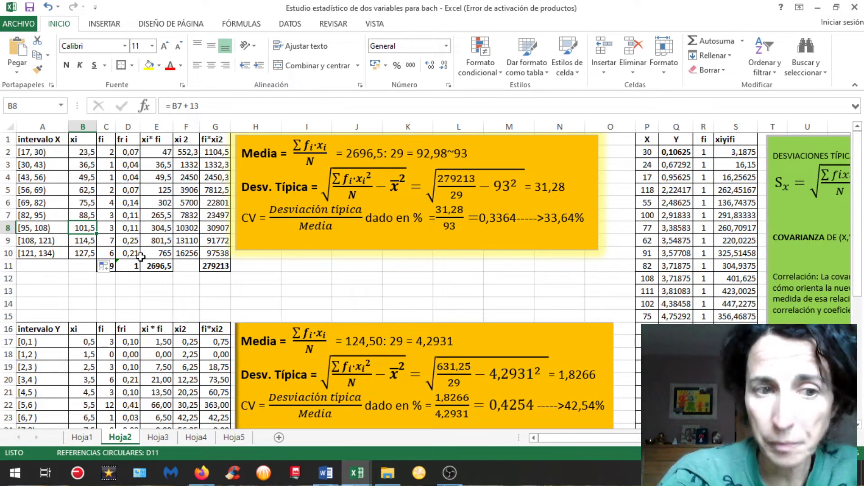
{"action": "left_click", "coordinate": [189, 306]}
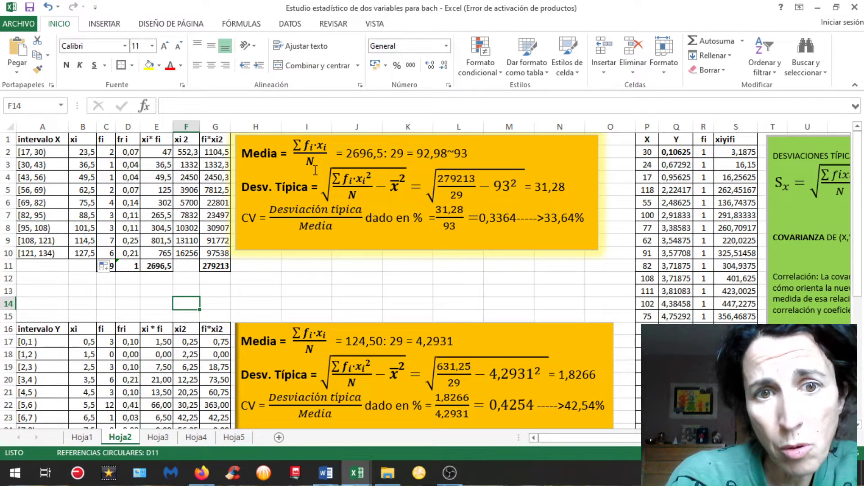
- Re-enter the xi* fi product formula in cell E2 as = B2*C2 and check its xi factor in B2
{"action": "left_click", "coordinate": [151, 140]}
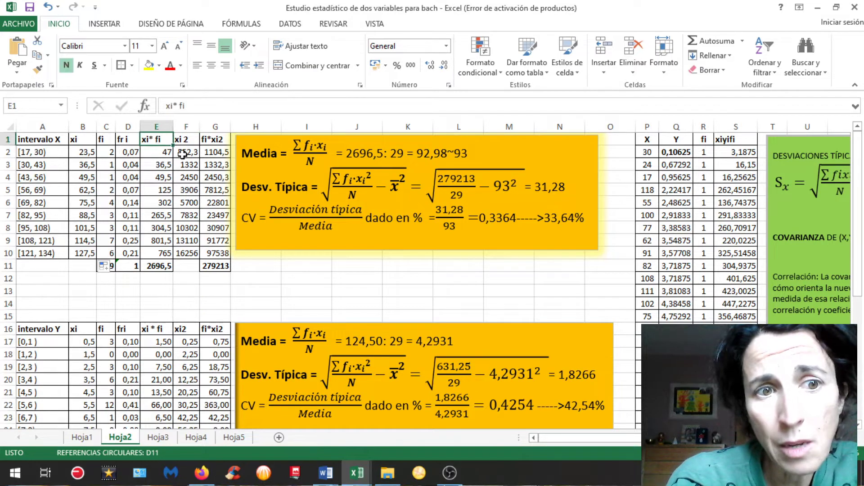
{"action": "left_click", "coordinate": [159, 153]}
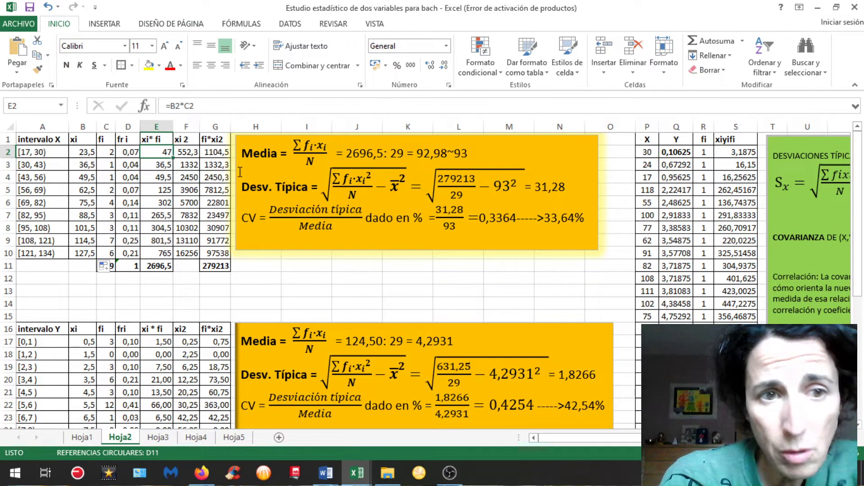
{"action": "left_click", "coordinate": [171, 106]}
{"action": "key", "text": "Return"}
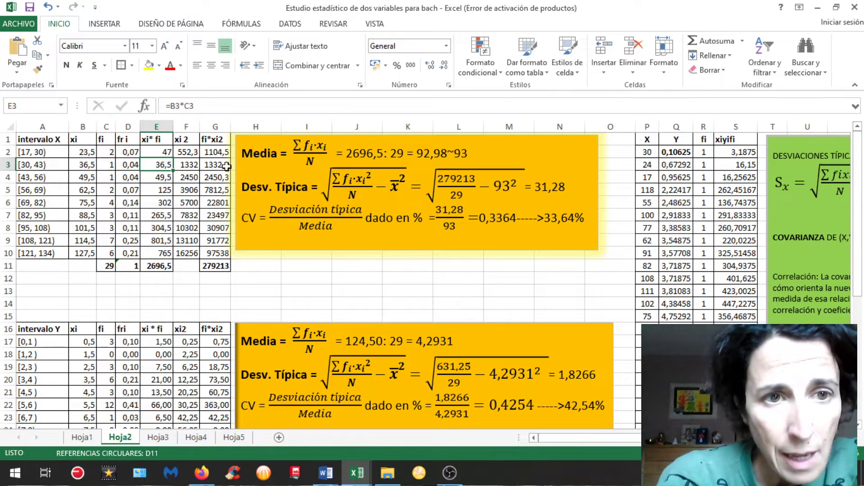
{"action": "left_click", "coordinate": [161, 154]}
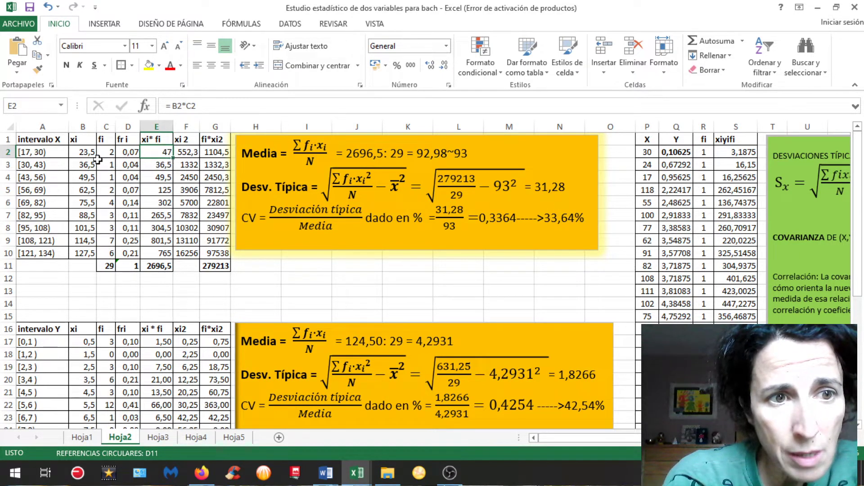
{"action": "left_click", "coordinate": [84, 153]}
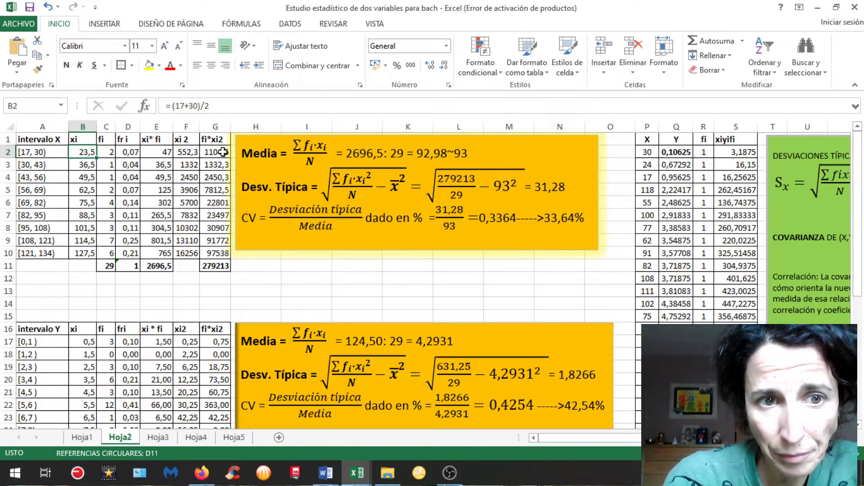
{"action": "left_click", "coordinate": [159, 154]}
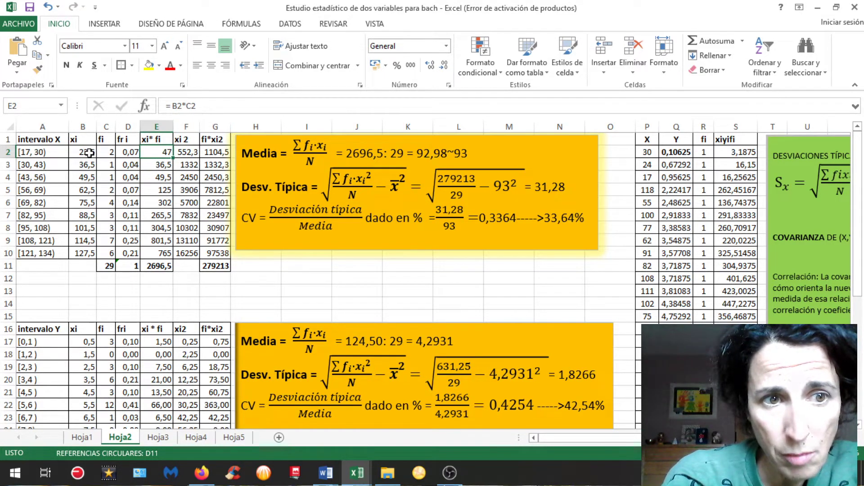
- Check which cells the xi* fi product formula in E2 references
{"action": "left_click", "coordinate": [177, 105]}
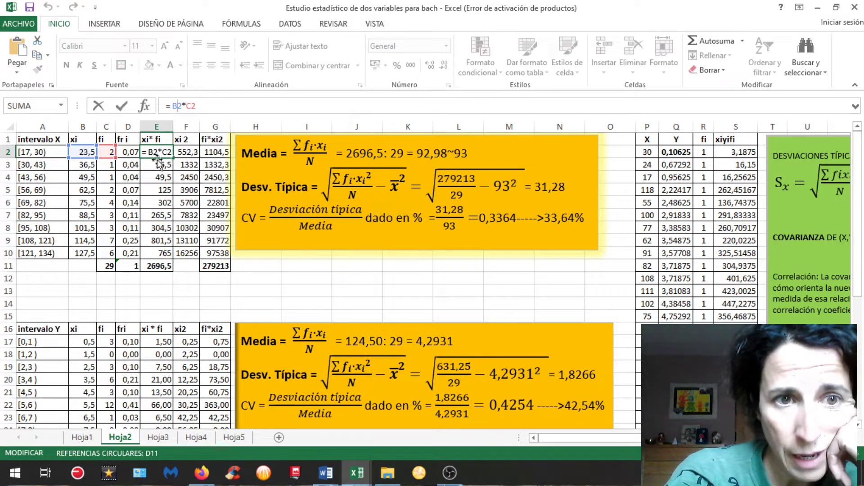
{"action": "key", "text": "Return"}
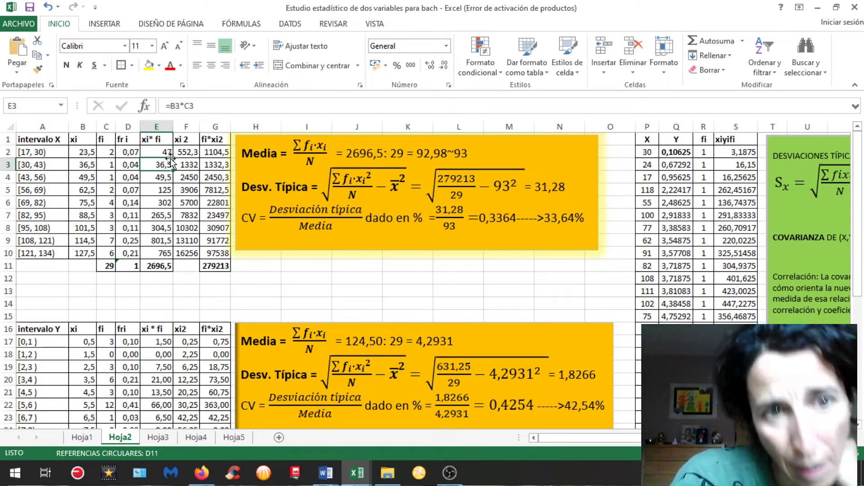
{"action": "left_click", "coordinate": [166, 153]}
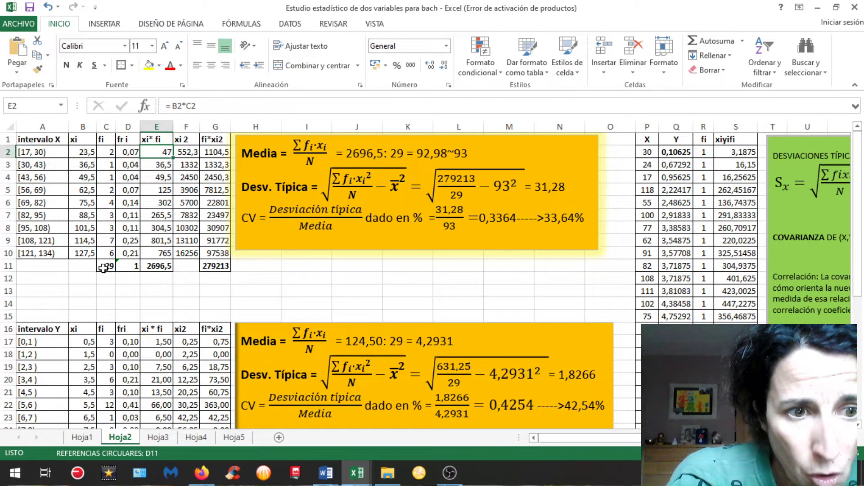
- Label the intervalo X table's totals row Totales in cell A11 and put a border around that cell
{"action": "left_click", "coordinate": [34, 266]}
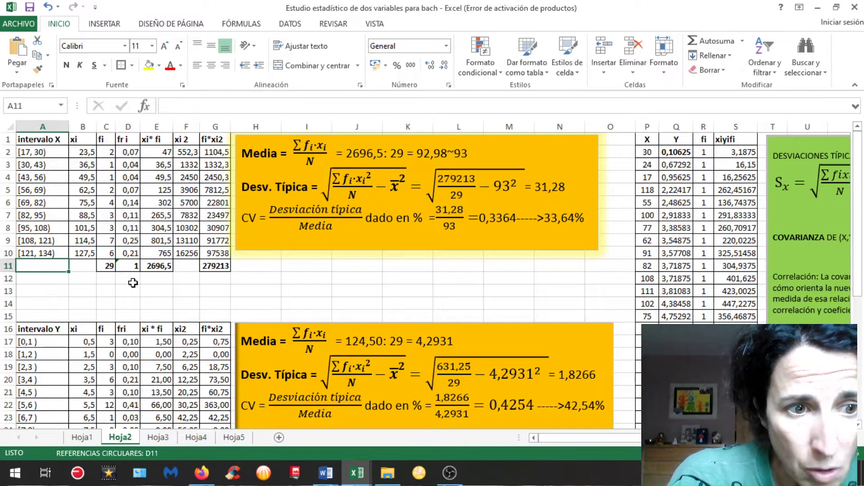
{"action": "type", "text": "Totales"}
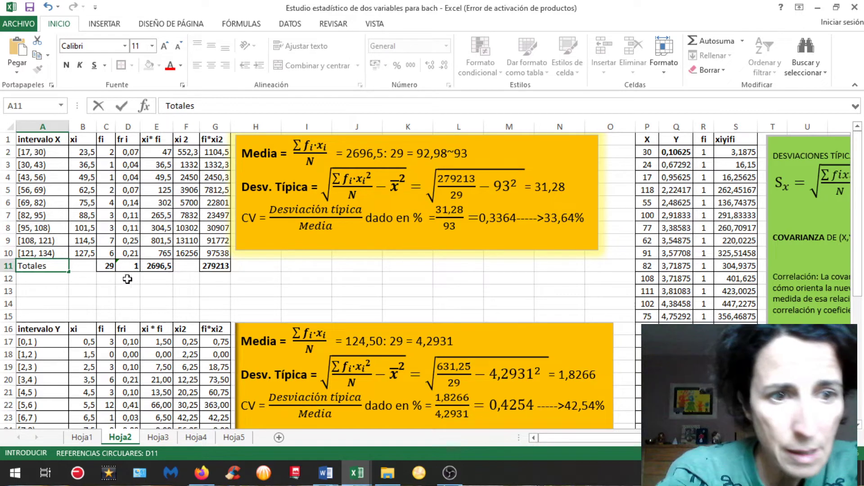
{"action": "left_click", "coordinate": [108, 304]}
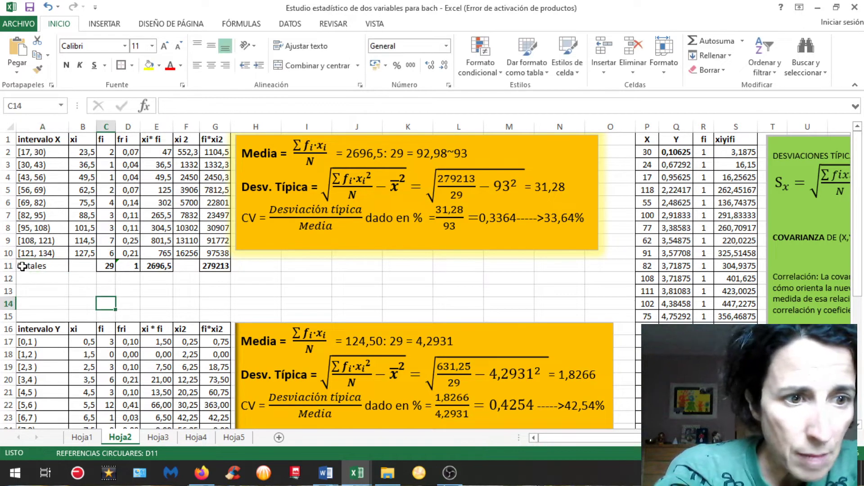
{"action": "left_click", "coordinate": [31, 265]}
{"action": "left_click", "coordinate": [120, 66]}
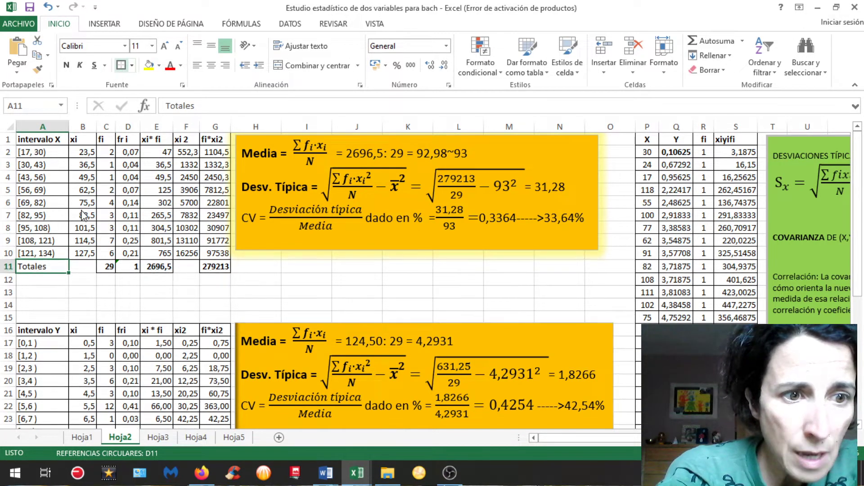
- Try the mean calculation in D13 as =E11/29 using the xi* fi total, and clear the cell
{"action": "left_click", "coordinate": [107, 268]}
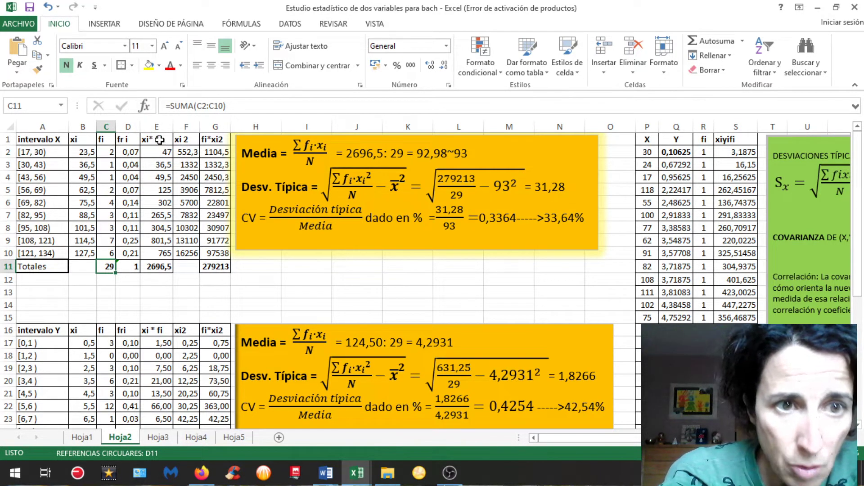
{"action": "left_click", "coordinate": [162, 269]}
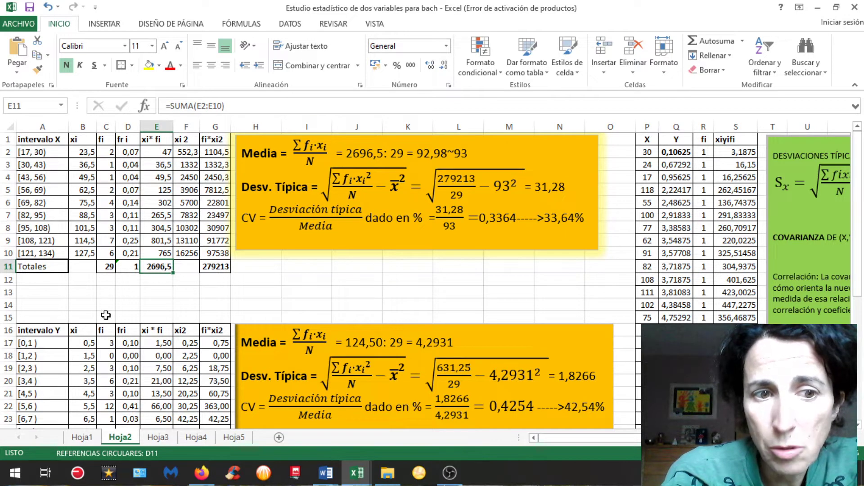
{"action": "left_click", "coordinate": [124, 296]}
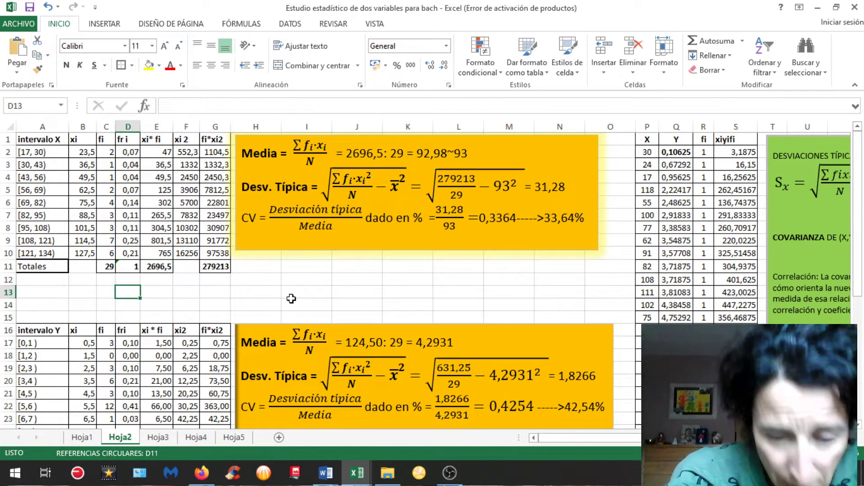
{"action": "type", "text": "="}
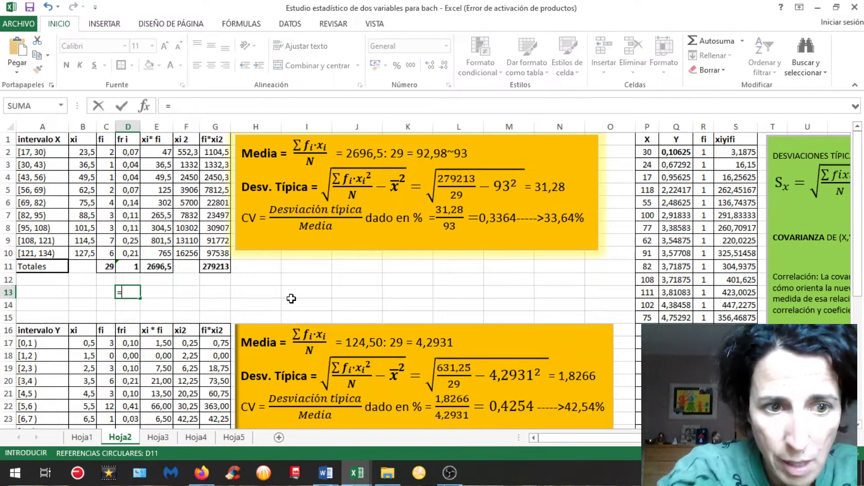
{"action": "left_click", "coordinate": [153, 267]}
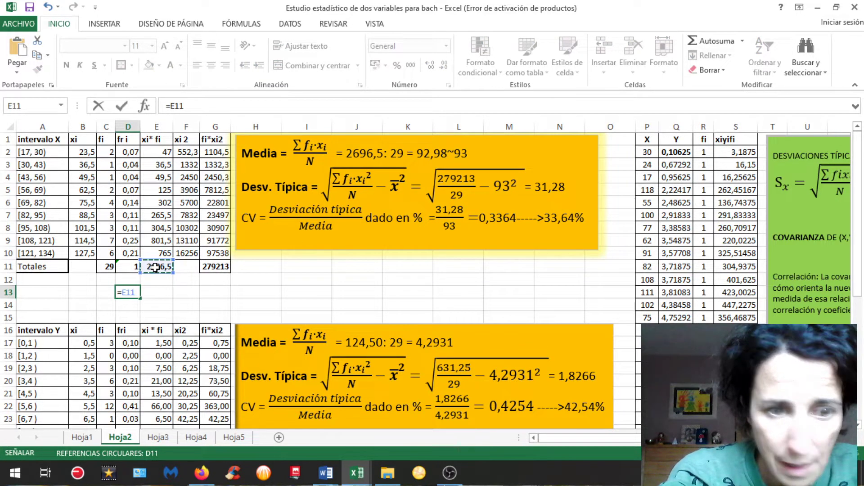
{"action": "type", "text": "/29"}
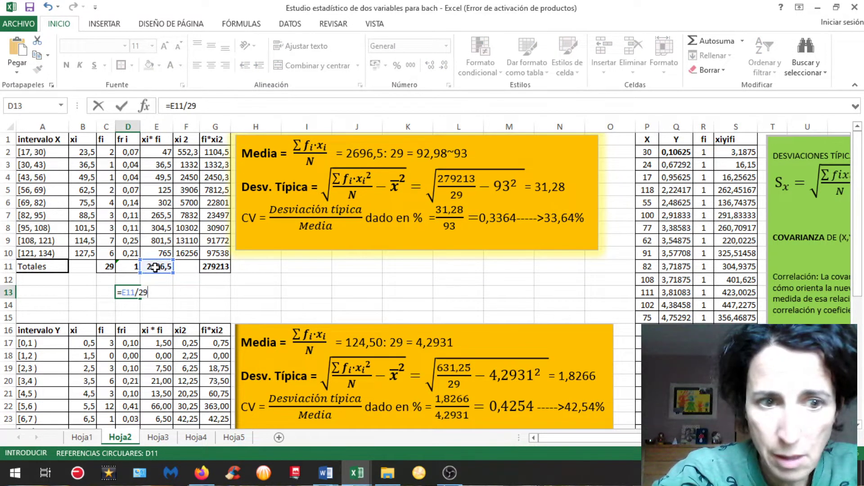
{"action": "key", "text": "Return"}
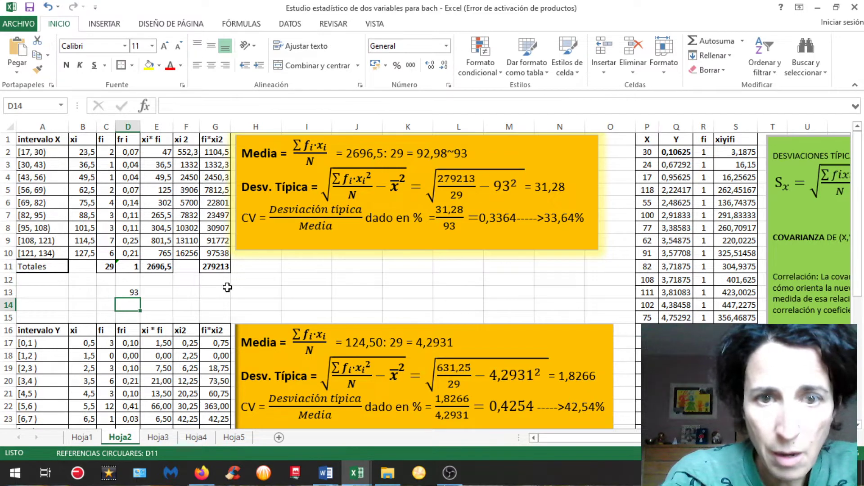
{"action": "left_click", "coordinate": [139, 293]}
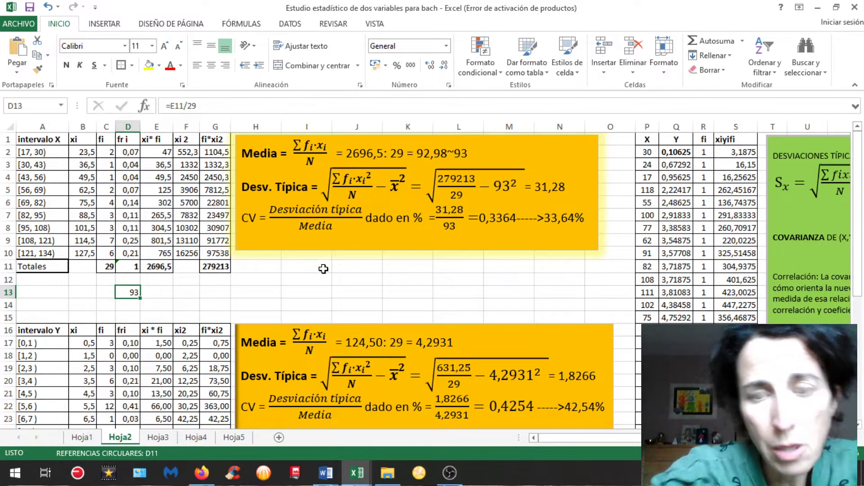
{"action": "key", "text": "Delete"}
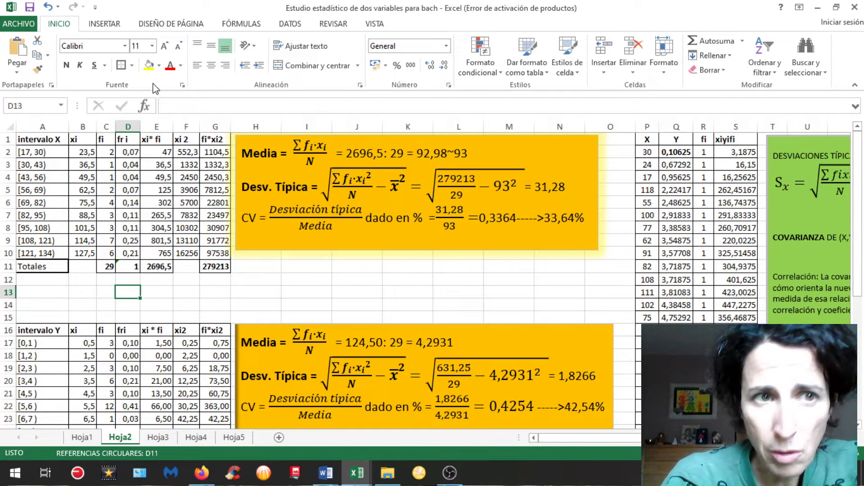
{"action": "left_click", "coordinate": [102, 26]}
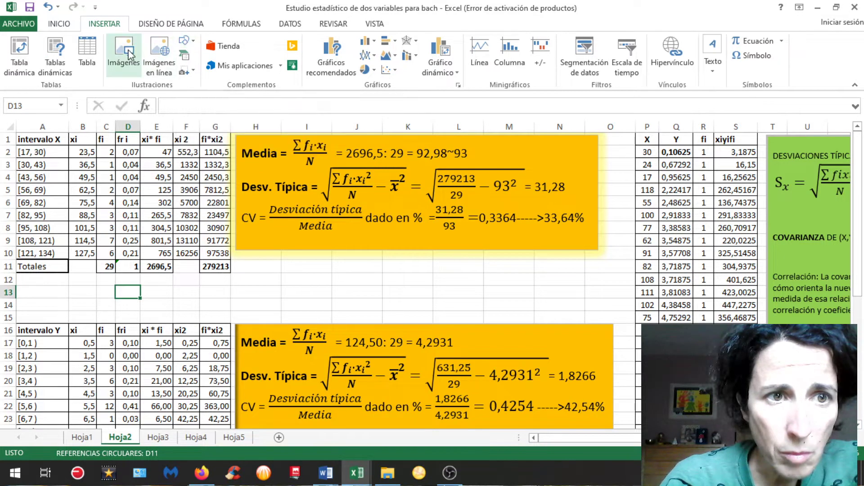
{"action": "left_click", "coordinate": [313, 277]}
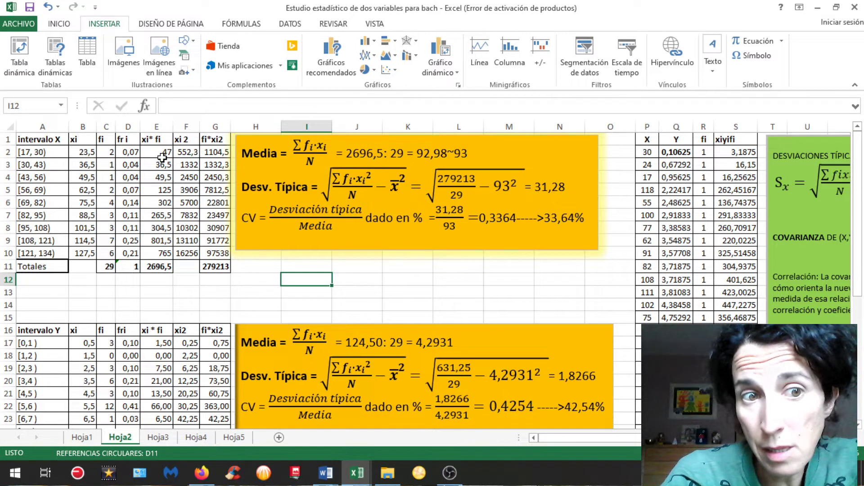
- Check the squared class mark formulas in F2 and F3 under the xi 2 heading of the intervalo X table
{"action": "left_click", "coordinate": [187, 140]}
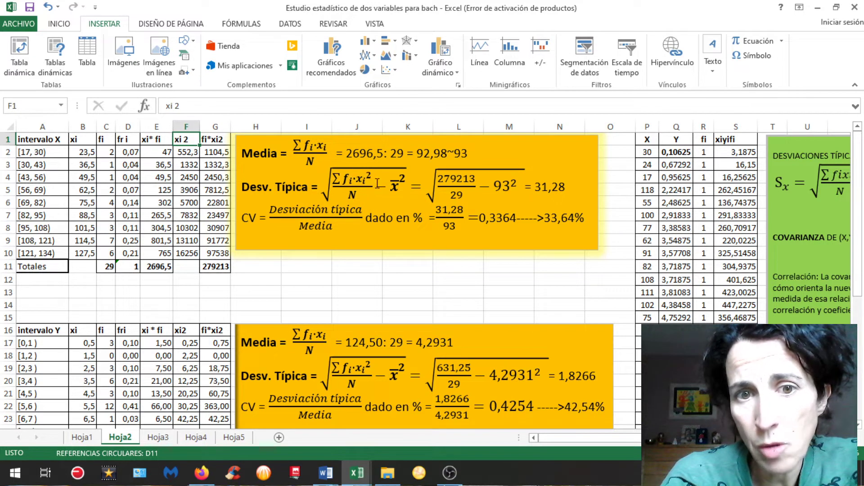
{"action": "left_click", "coordinate": [190, 152]}
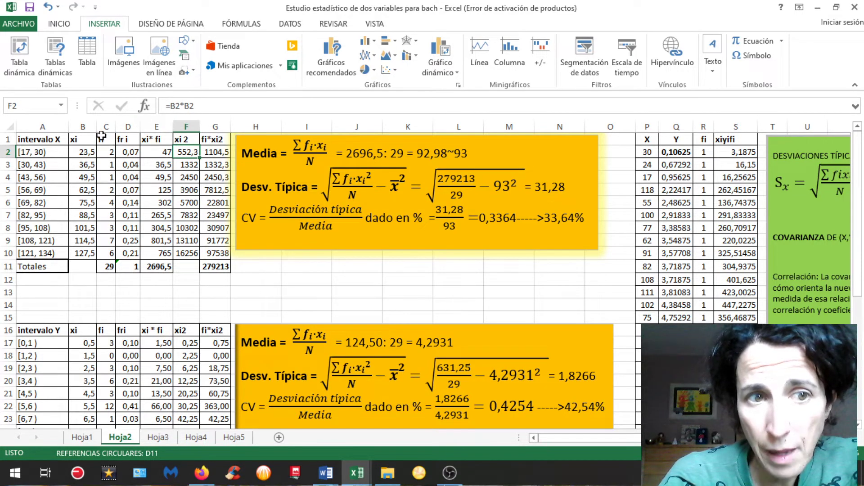
{"action": "left_click", "coordinate": [184, 106]}
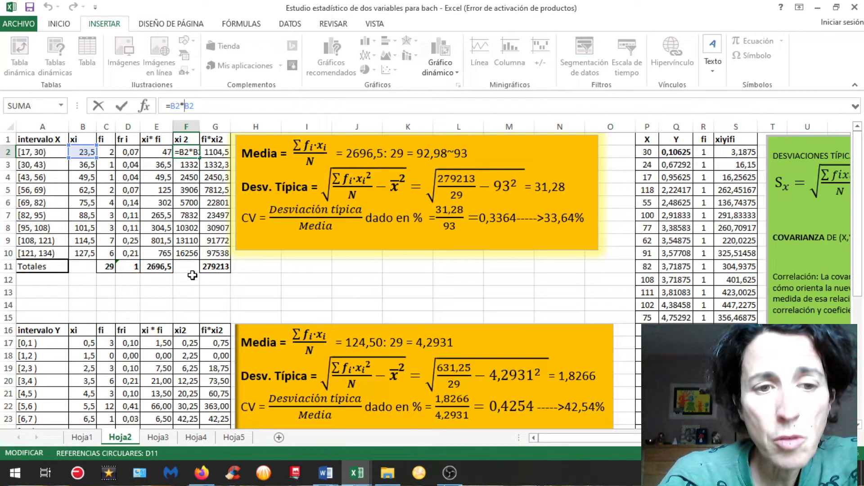
{"action": "key", "text": "Return"}
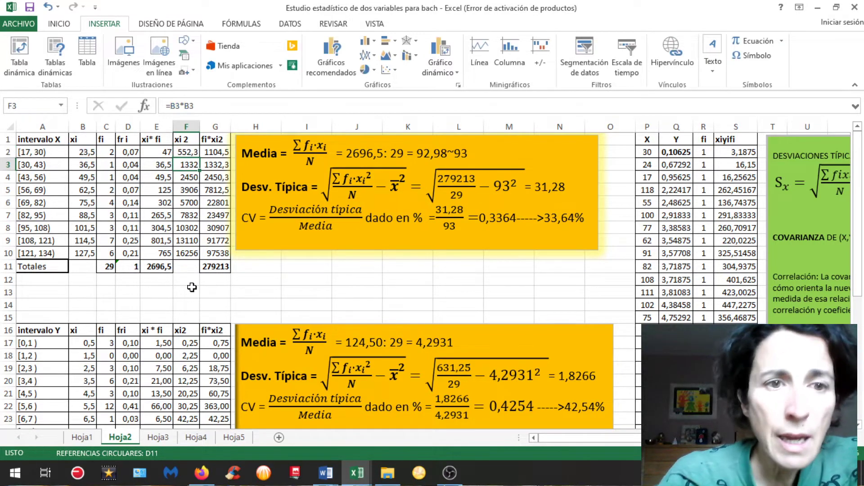
{"action": "left_click", "coordinate": [186, 155]}
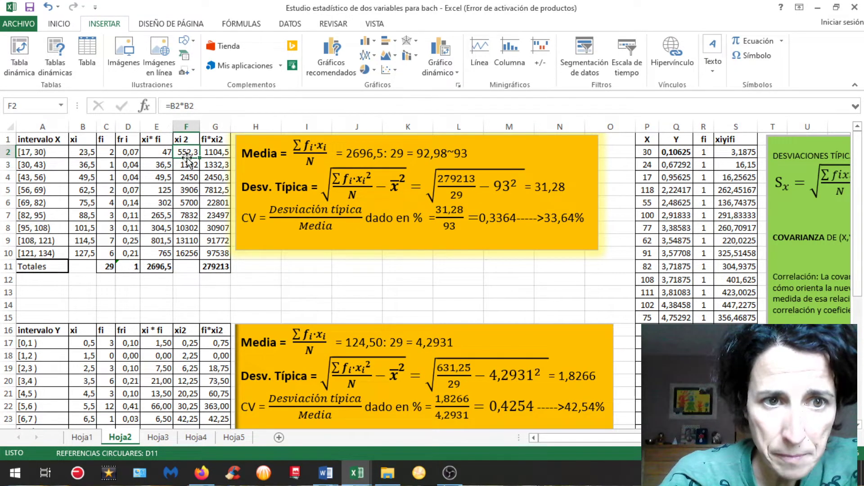
{"action": "left_click", "coordinate": [187, 163]}
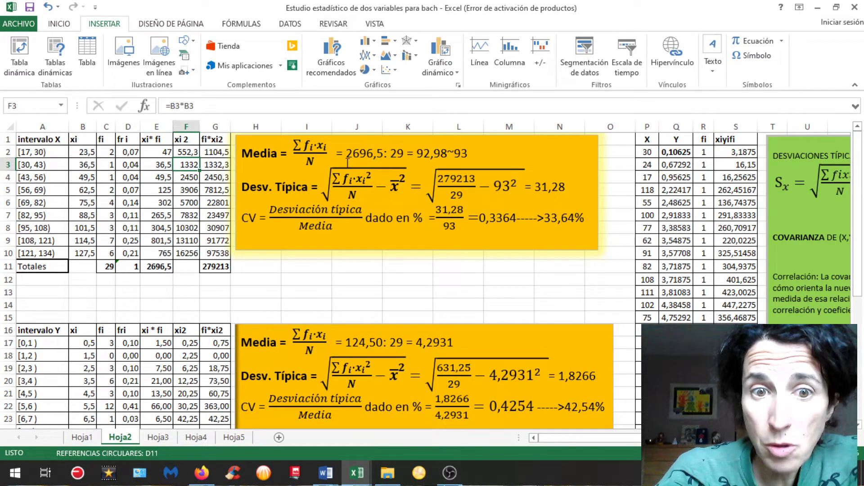
- Check the fi*xi2 product formula and its factors in G2, and the column's sum formula in G11
{"action": "left_click", "coordinate": [213, 140]}
{"action": "left_click", "coordinate": [223, 152]}
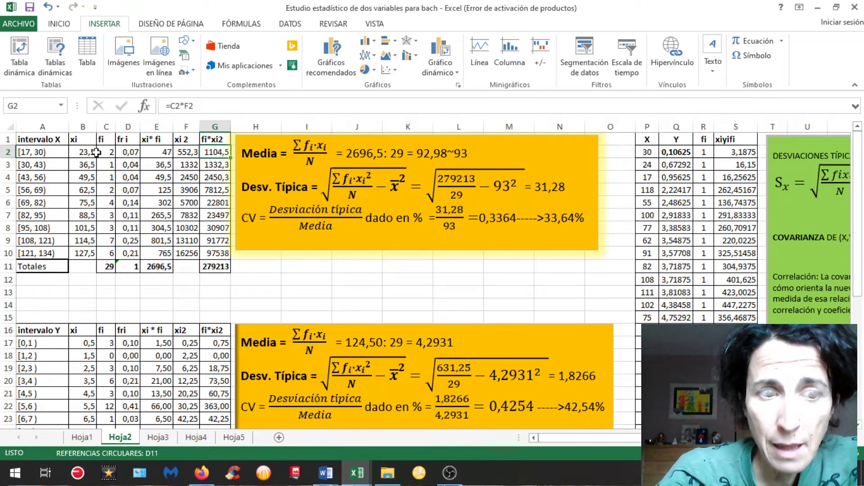
{"action": "left_click", "coordinate": [184, 107]}
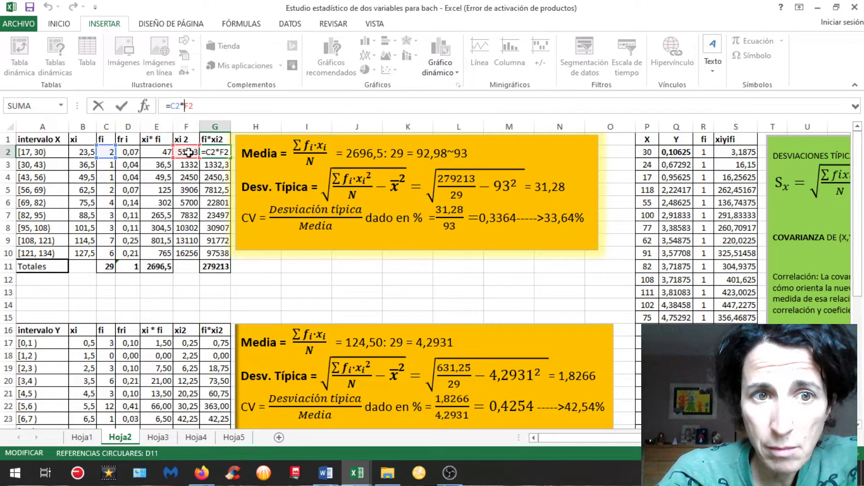
{"action": "key", "text": "Return"}
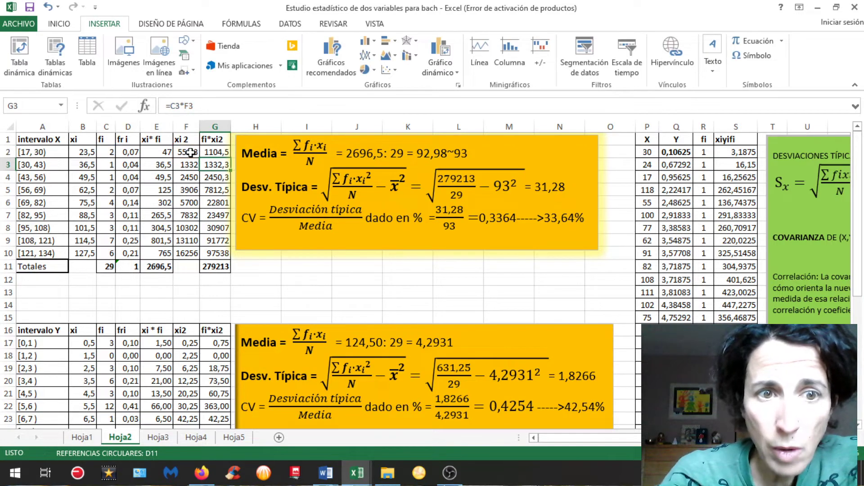
{"action": "left_click", "coordinate": [212, 152]}
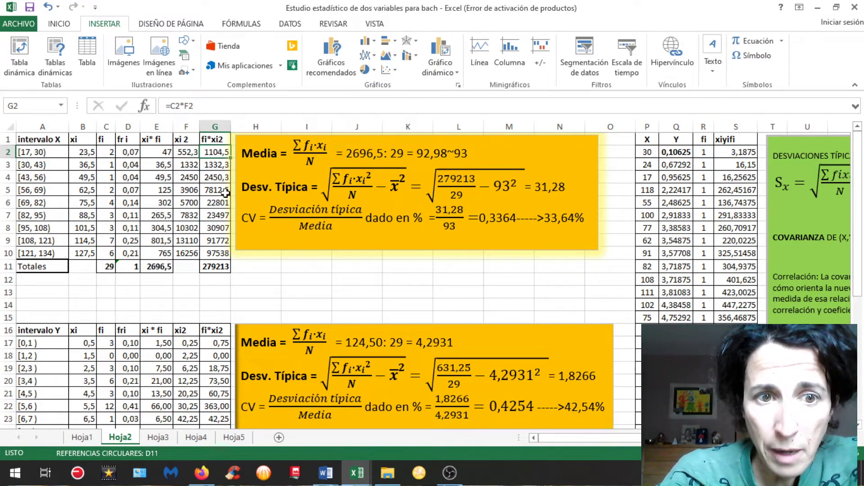
{"action": "left_click", "coordinate": [213, 269]}
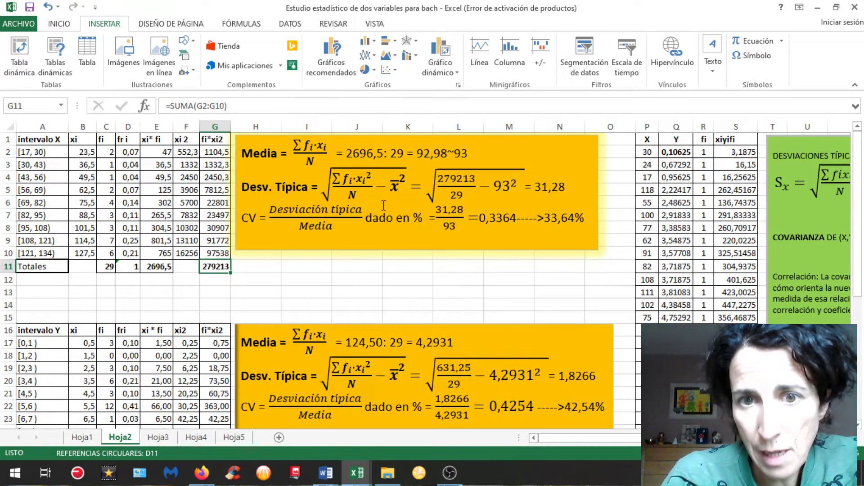
- Examine the Sx standard deviation formula in the green text box and the CV fraction in the intervalo X formula box
{"action": "mouse_move", "coordinate": [859, 148]}
{"action": "left_mouse_down"}
{"action": "mouse_move", "coordinate": [861, 189]}
{"action": "mouse_move", "coordinate": [860, 160]}
{"action": "left_mouse_up"}
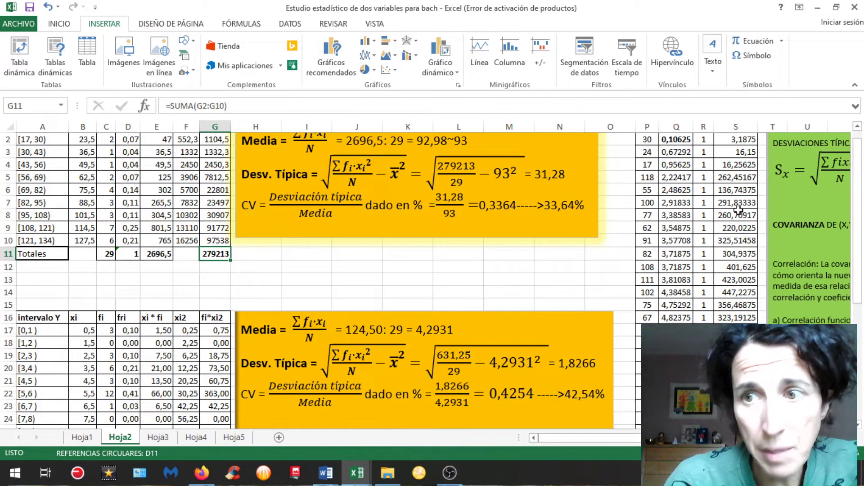
{"action": "left_click", "coordinate": [791, 175]}
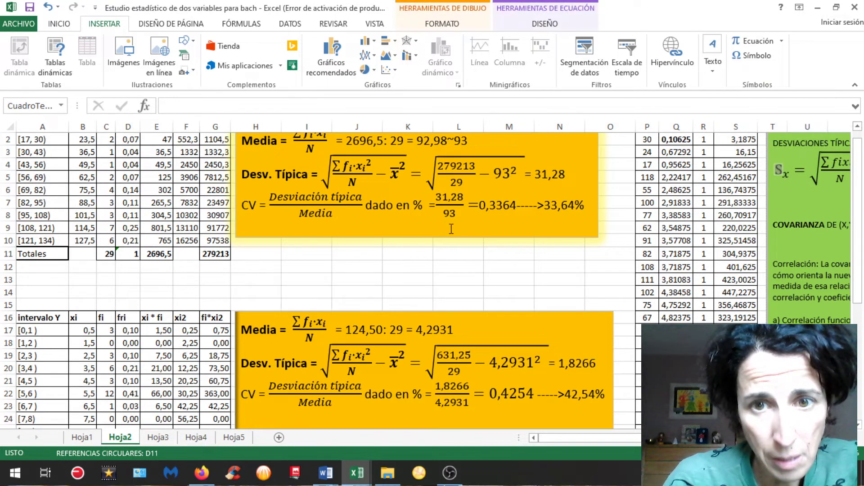
{"action": "left_click", "coordinate": [451, 229]}
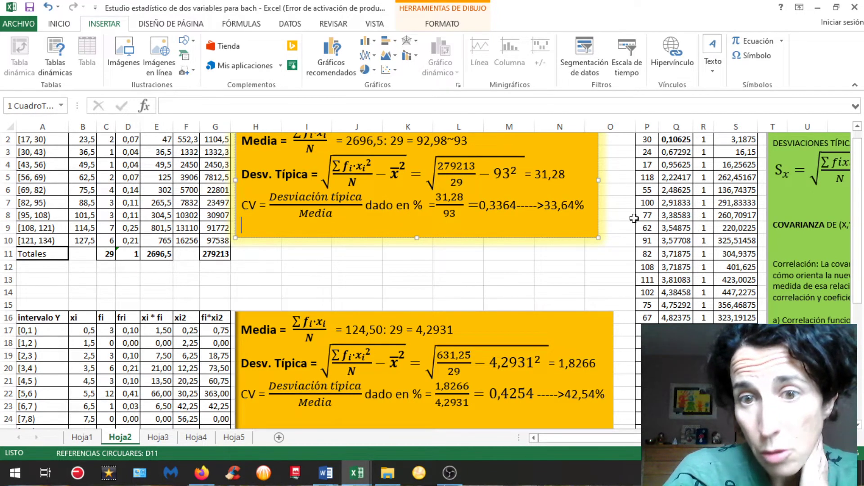
{"action": "scroll", "coordinate": [860, 198], "scroll_direction": "up", "scroll_amount": 1}
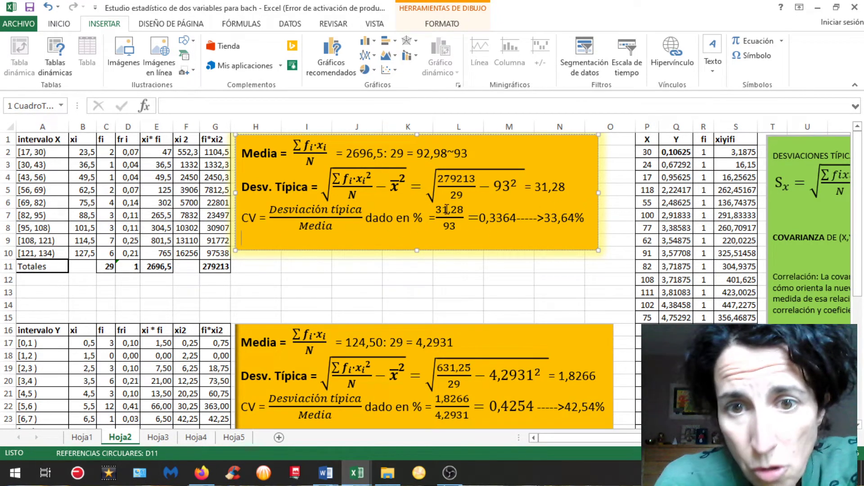
{"action": "double_click", "coordinate": [455, 228]}
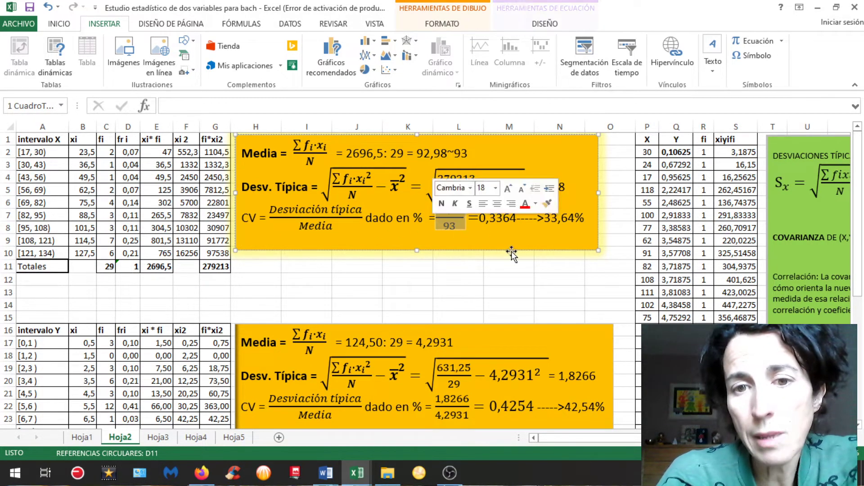
{"action": "left_click", "coordinate": [488, 224]}
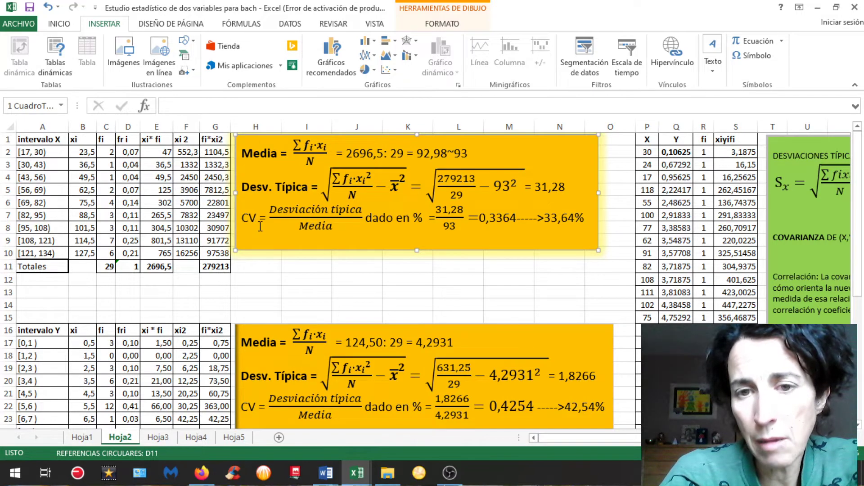
- Examine the standard deviation calculation in the intervalo X formula box and select its final result
{"action": "mouse_move", "coordinate": [860, 151]}
{"action": "left_mouse_down"}
{"action": "mouse_move", "coordinate": [861, 170]}
{"action": "mouse_move", "coordinate": [861, 148]}
{"action": "left_mouse_up"}
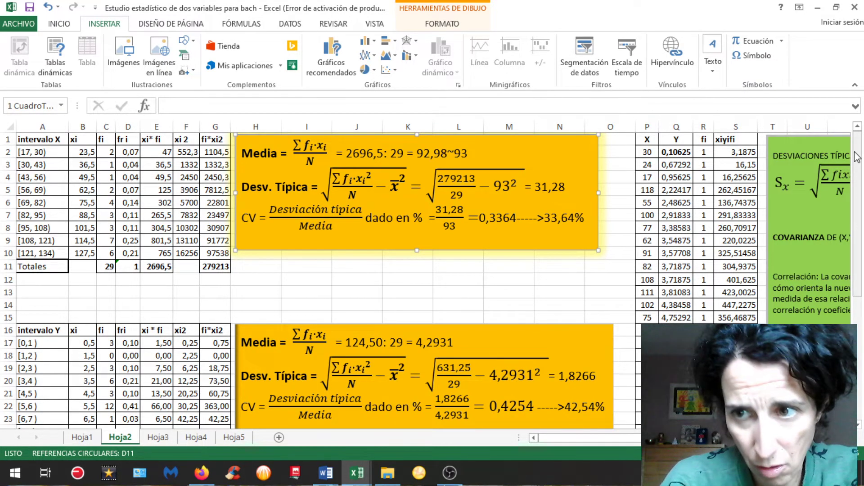
{"action": "left_click_drag", "start_coordinate": [858, 156], "coordinate": [735, 219]}
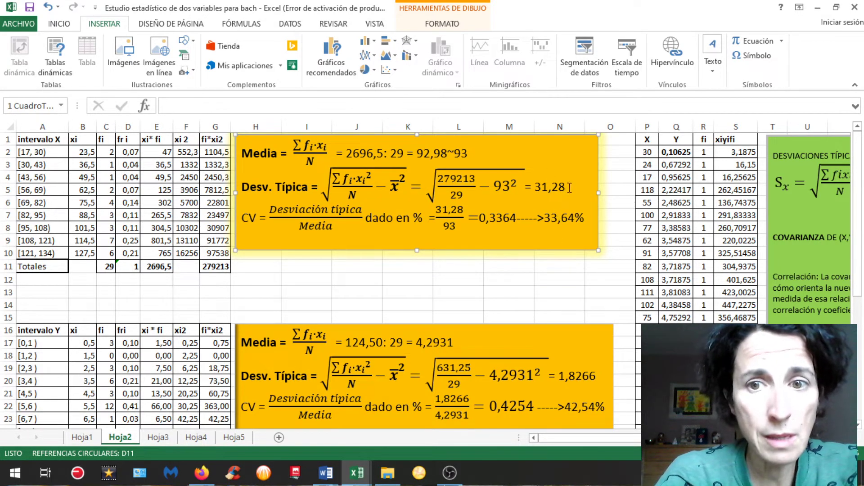
{"action": "left_click_drag", "start_coordinate": [569, 186], "coordinate": [535, 187]}
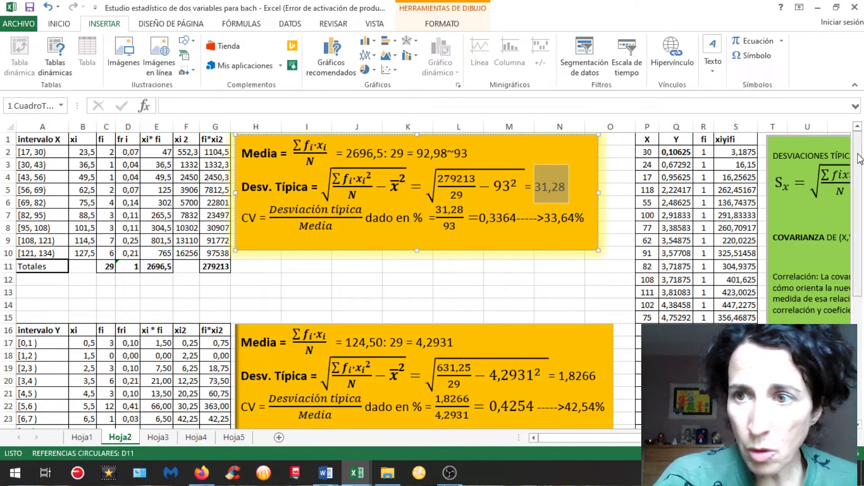
- Bold the final mean result on the Media line of the intervalo Y formula box
{"action": "left_click_drag", "start_coordinate": [860, 159], "coordinate": [863, 244]}
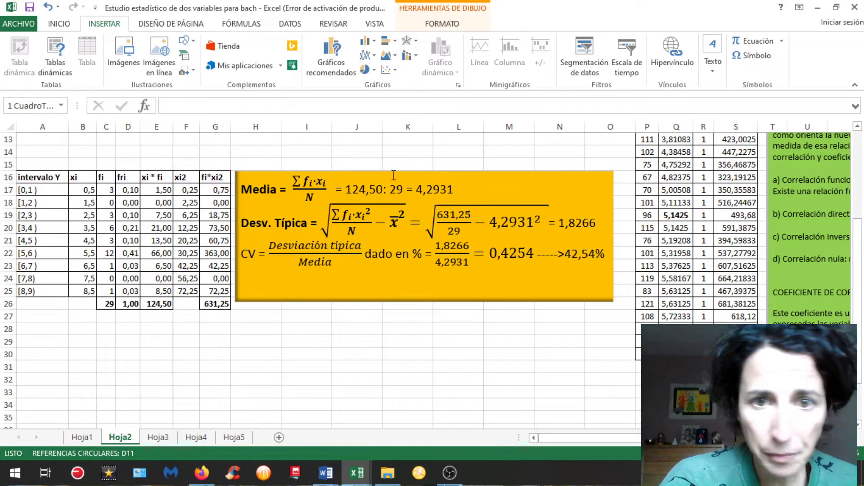
{"action": "left_click_drag", "start_coordinate": [416, 190], "coordinate": [456, 191]}
{"action": "left_click", "coordinate": [465, 172]}
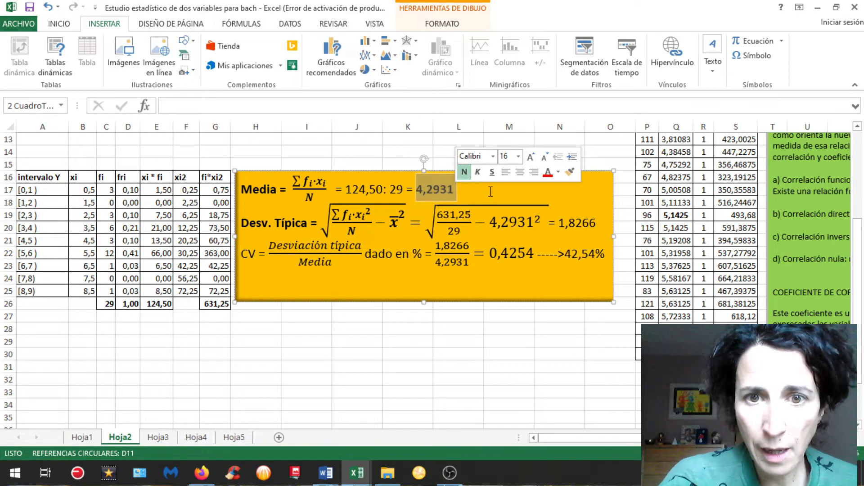
{"action": "left_click", "coordinate": [490, 192]}
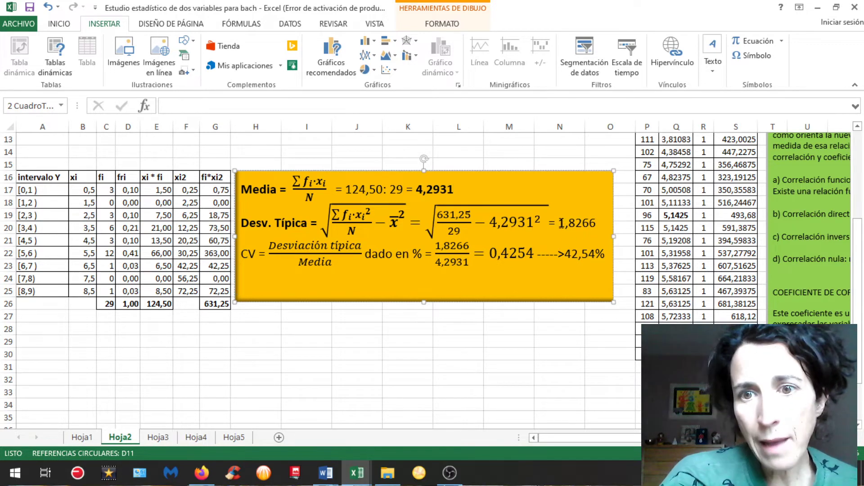
- Point out the standard deviation result in the intervalo Y formula box and bold the CV percentage below it
{"action": "left_click_drag", "start_coordinate": [558, 223], "coordinate": [599, 221]}
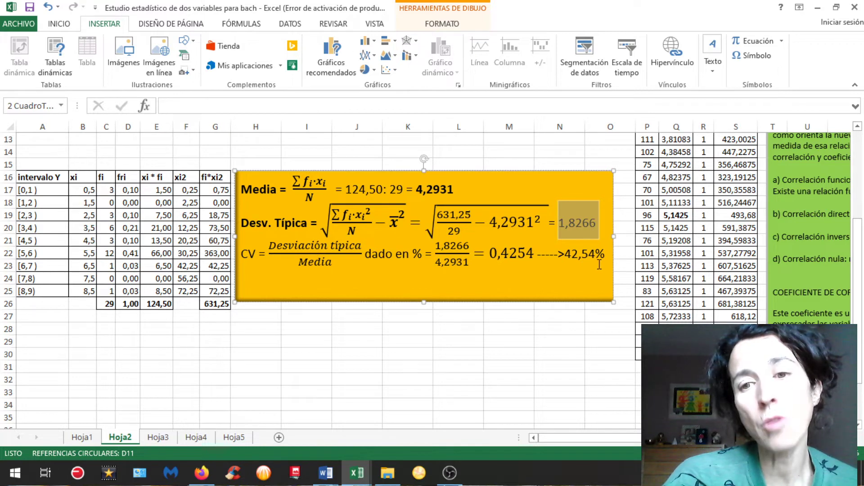
{"action": "left_click_drag", "start_coordinate": [604, 253], "coordinate": [565, 255]}
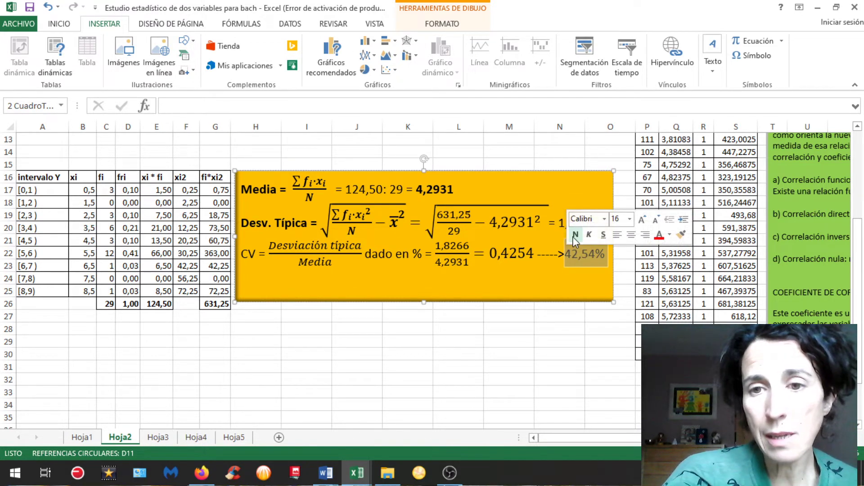
{"action": "left_click", "coordinate": [575, 238]}
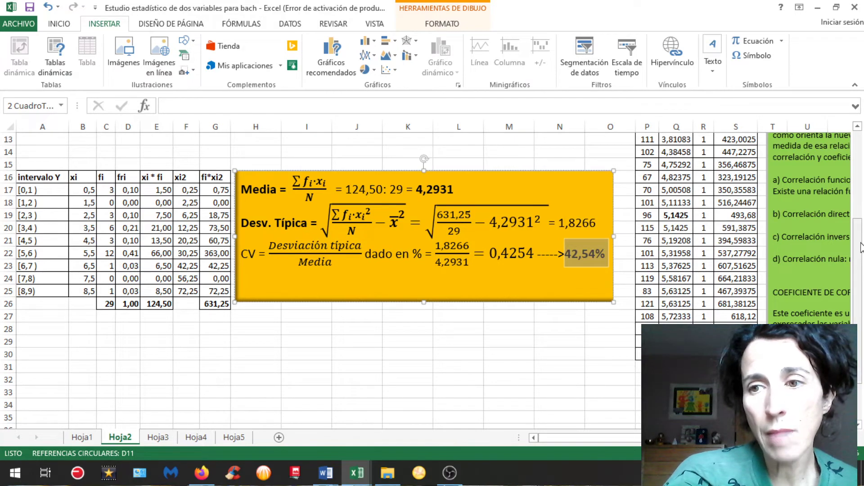
- Compare the two CV results and view the marginal standard deviation and covariance formulas in the green text box
{"action": "scroll", "coordinate": [860, 247], "scroll_direction": "up", "scroll_amount": 3}
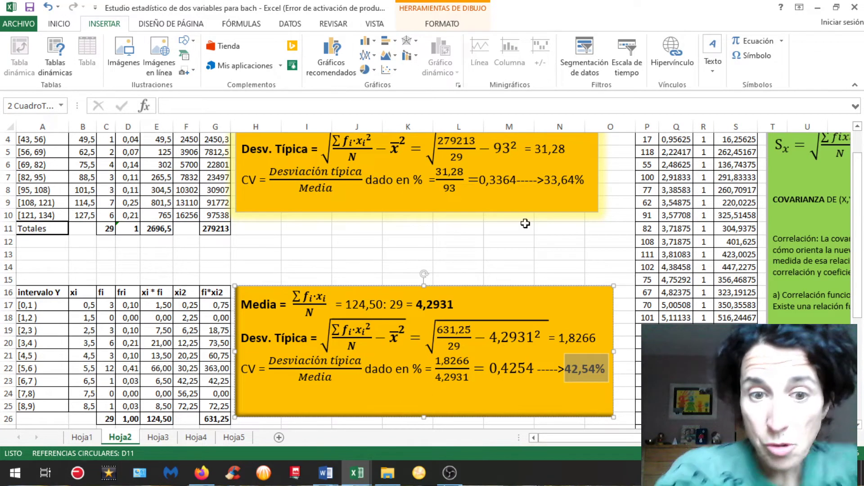
{"action": "left_click_drag", "start_coordinate": [566, 438], "coordinate": [585, 438]}
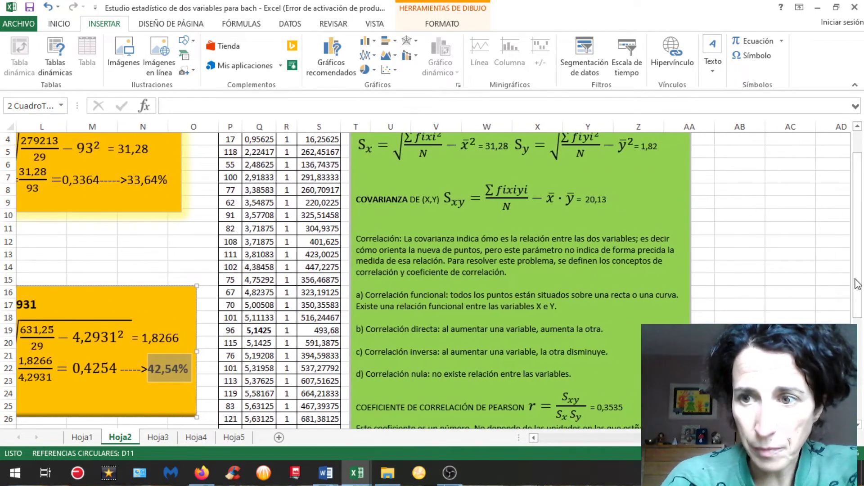
{"action": "left_click_drag", "start_coordinate": [856, 256], "coordinate": [845, 229]}
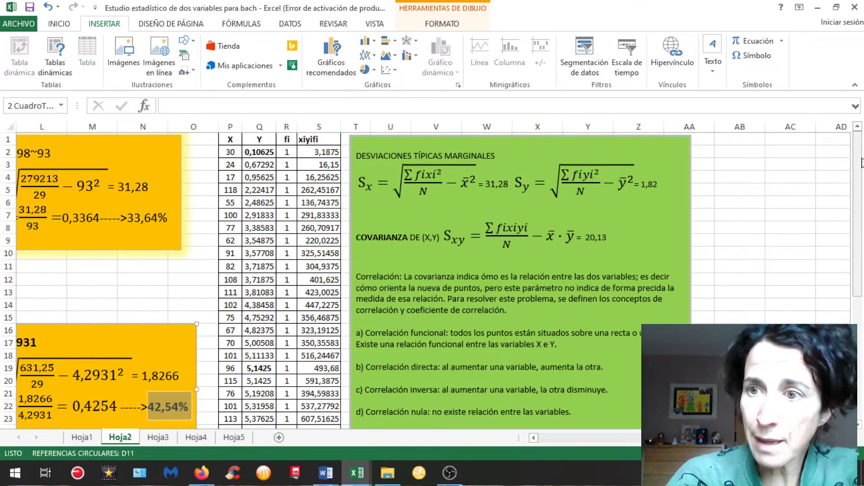
{"action": "mouse_move", "coordinate": [858, 152]}
{"action": "left_mouse_down"}
{"action": "mouse_move", "coordinate": [861, 254]}
{"action": "mouse_move", "coordinate": [861, 143]}
{"action": "left_mouse_up"}
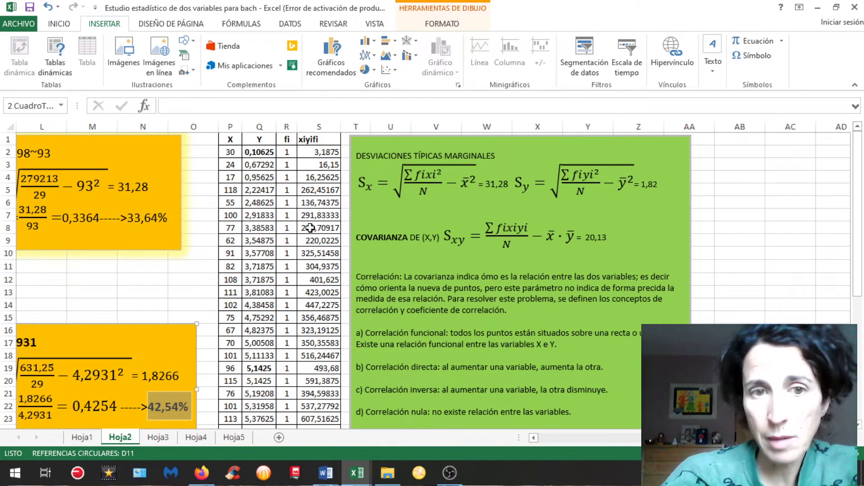
- Check the X/Y two-way frequency table on Hoja5 and return to Hoja2
{"action": "left_click", "coordinate": [243, 437]}
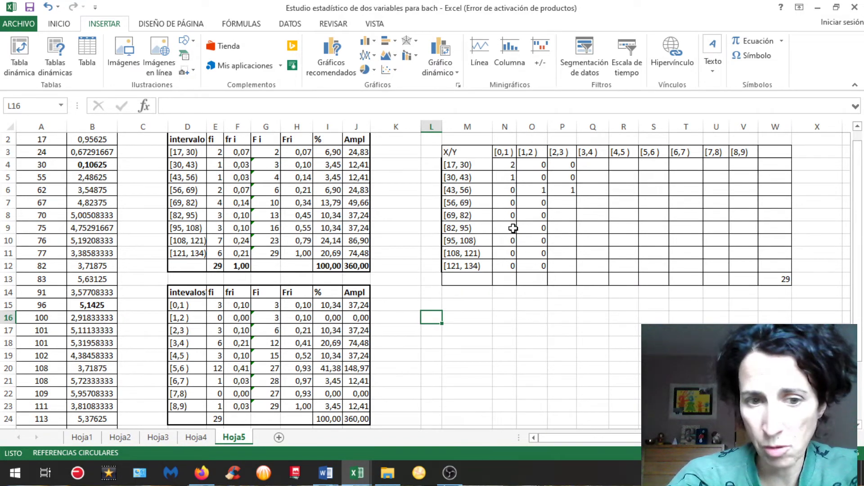
{"action": "left_click", "coordinate": [158, 438]}
{"action": "left_click", "coordinate": [128, 439]}
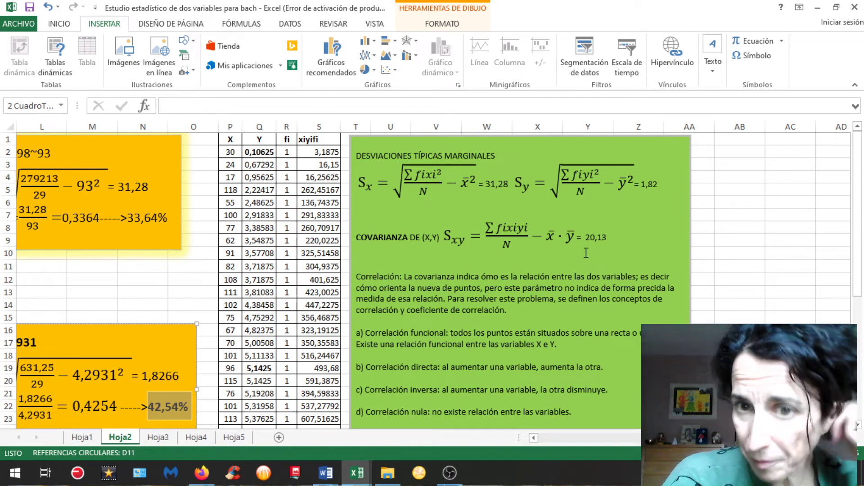
- Check the product formula in S2 under the xiyifi heading and the column's sum formula in S31
{"action": "left_click", "coordinate": [314, 140]}
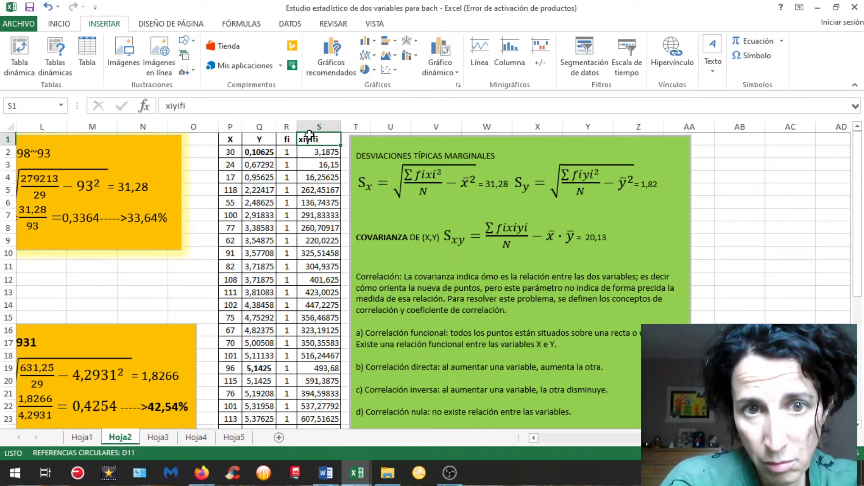
{"action": "left_click", "coordinate": [327, 152]}
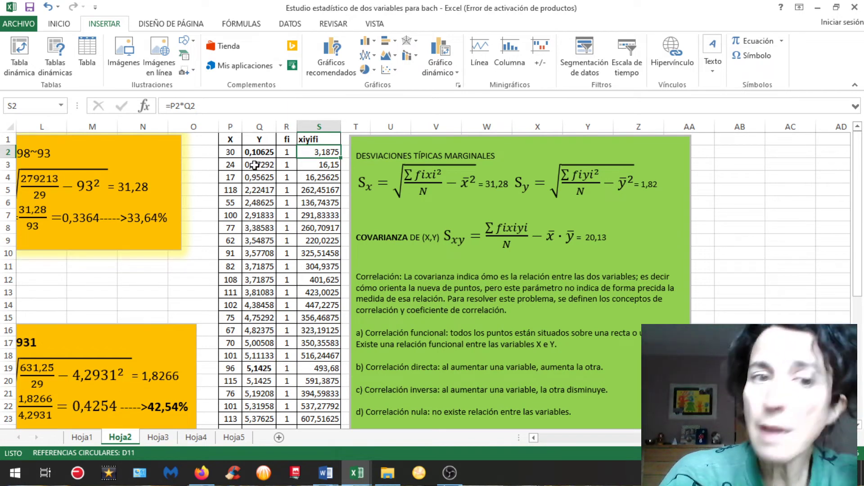
{"action": "double_click", "coordinate": [324, 152]}
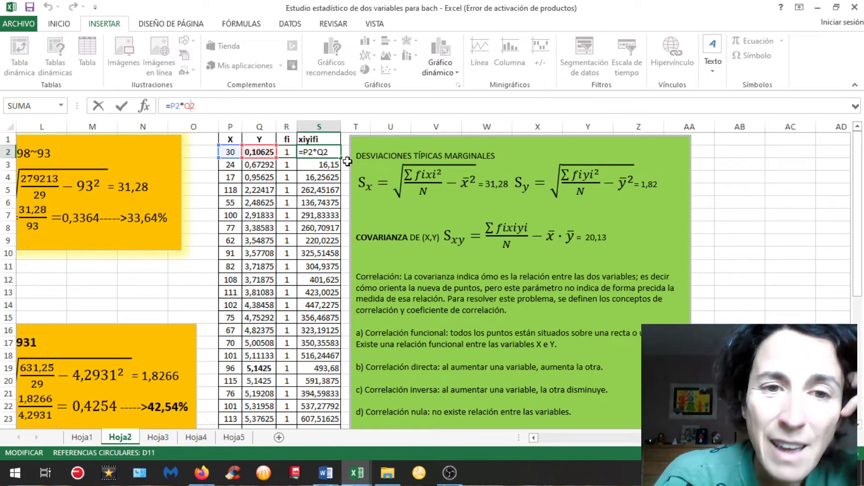
{"action": "key", "text": "Return"}
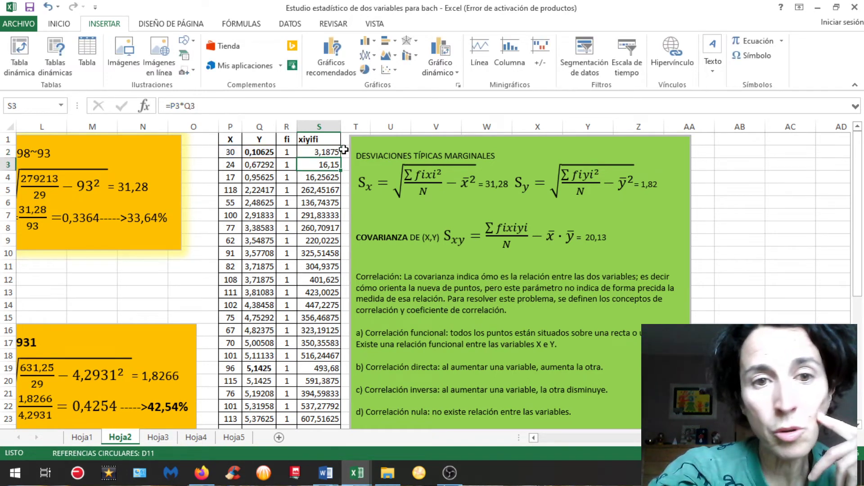
{"action": "left_click", "coordinate": [324, 153]}
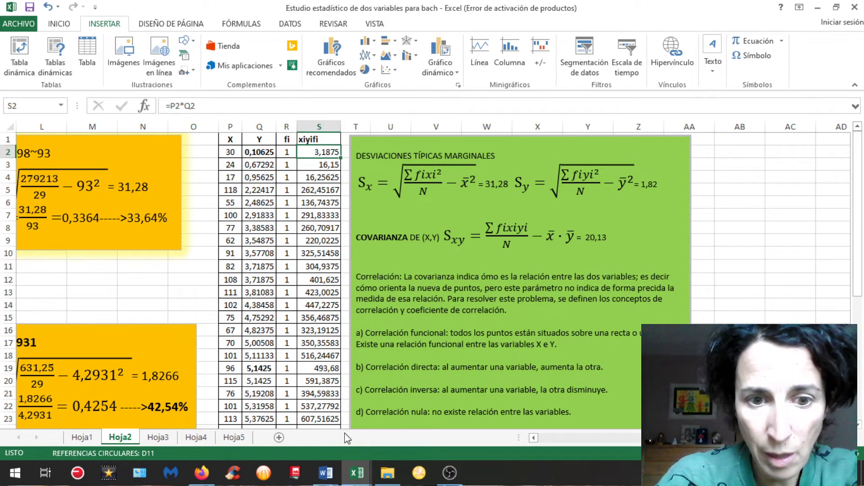
{"action": "left_click_drag", "start_coordinate": [860, 178], "coordinate": [860, 257]}
{"action": "left_click", "coordinate": [310, 381]}
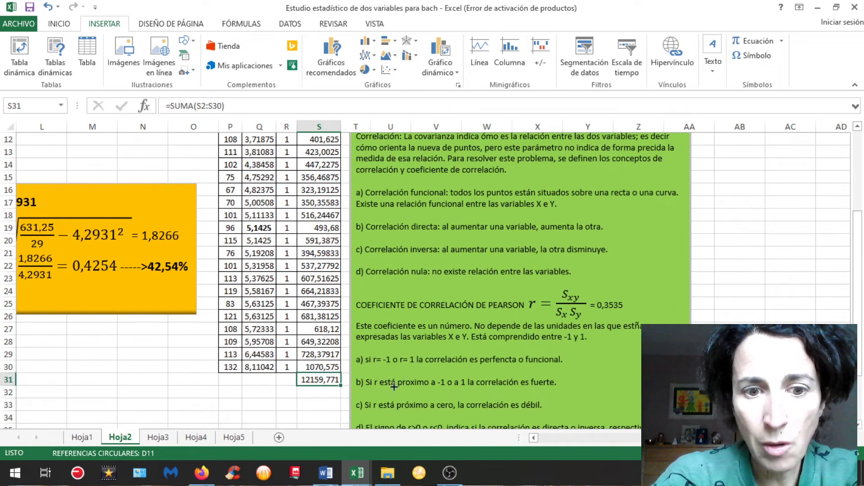
- Bold the covariance result and the word "Correlación" that opens the paragraph below it in the green text box
{"action": "left_click_drag", "start_coordinate": [859, 265], "coordinate": [857, 207]}
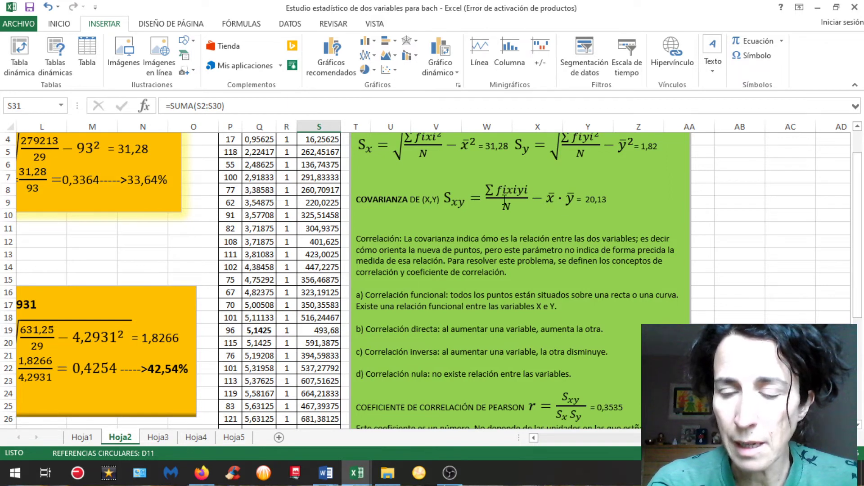
{"action": "double_click", "coordinate": [588, 201]}
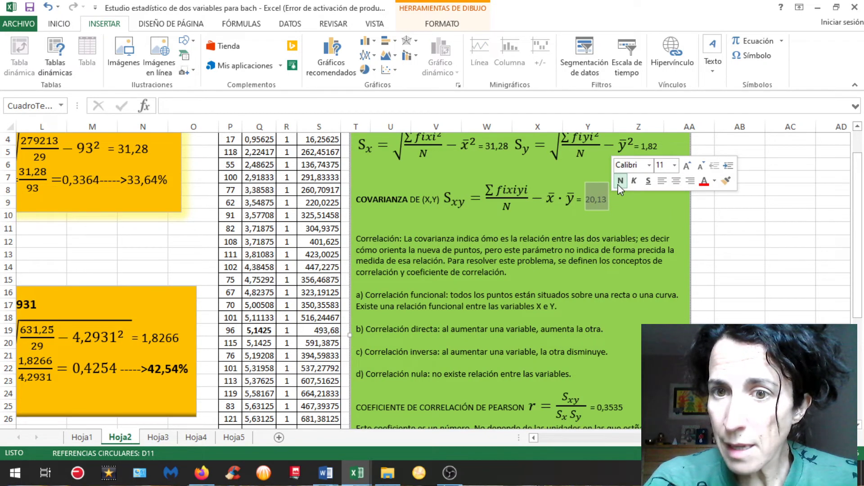
{"action": "left_click", "coordinate": [621, 180]}
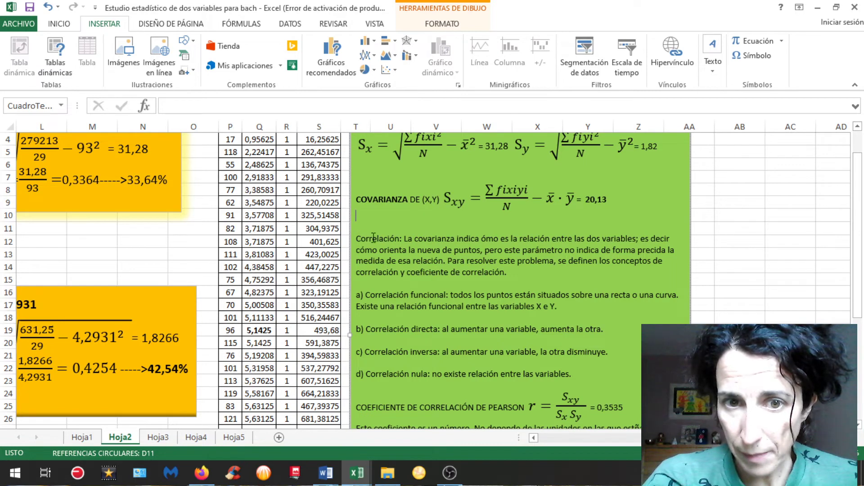
{"action": "left_click_drag", "start_coordinate": [356, 239], "coordinate": [400, 239]}
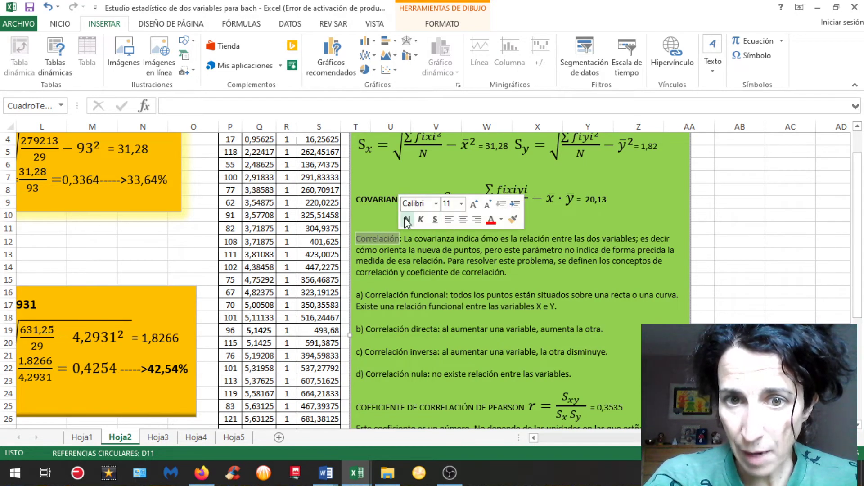
{"action": "left_click", "coordinate": [407, 220]}
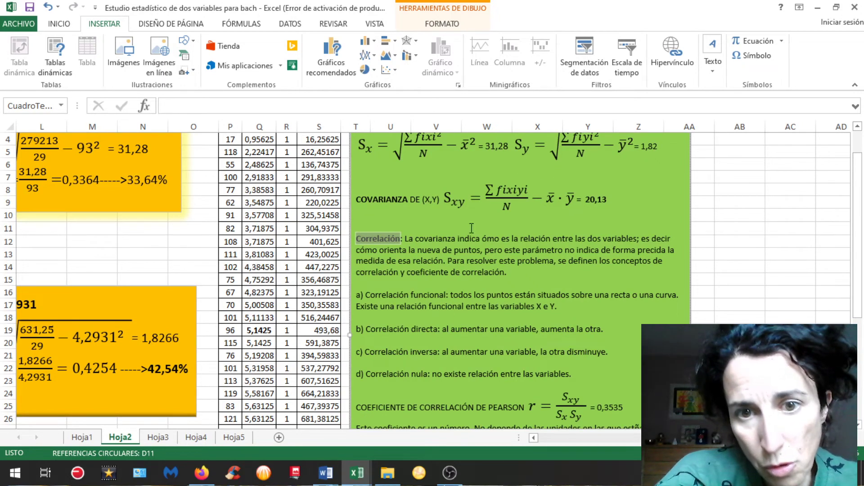
- Change the word "nueva" to "nuve" in the Correlación paragraph of the green text box
{"action": "key", "text": "ctrl+n"}
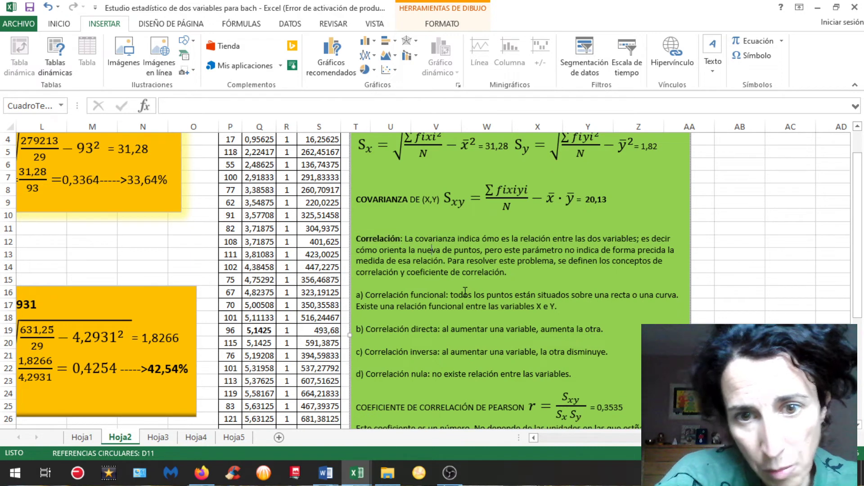
{"action": "key", "text": "BackSpace"}
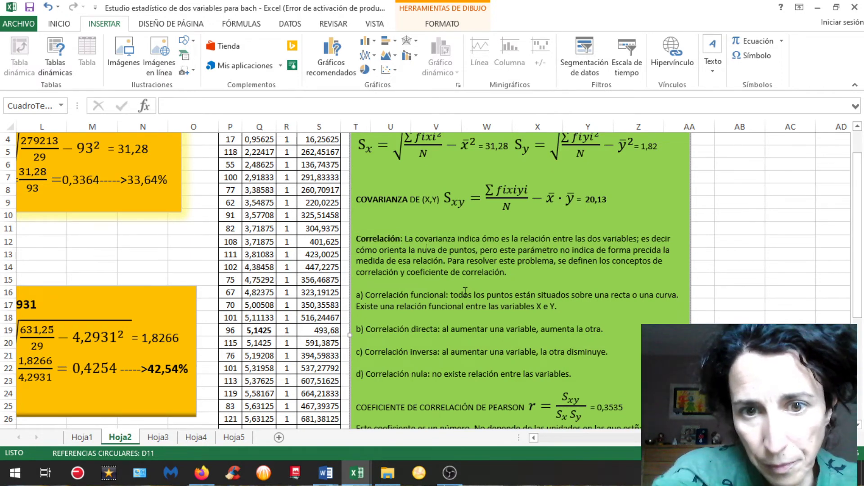
{"action": "left_click", "coordinate": [433, 253]}
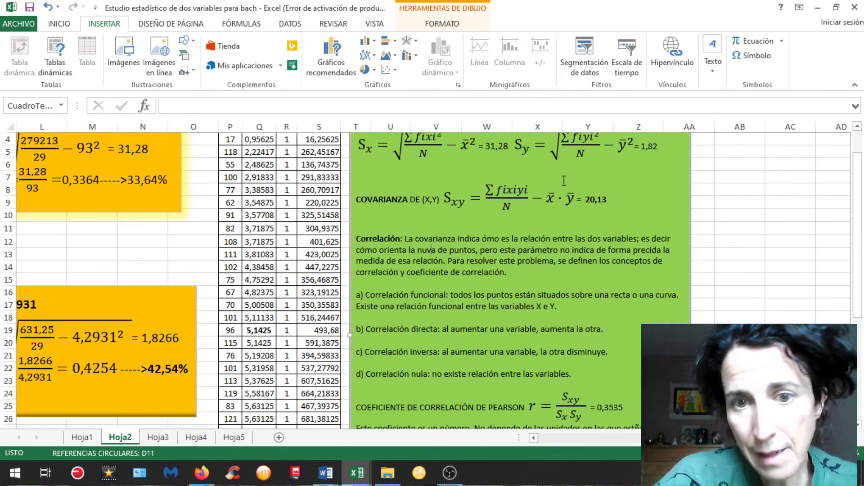
{"action": "key", "text": "Delete"}
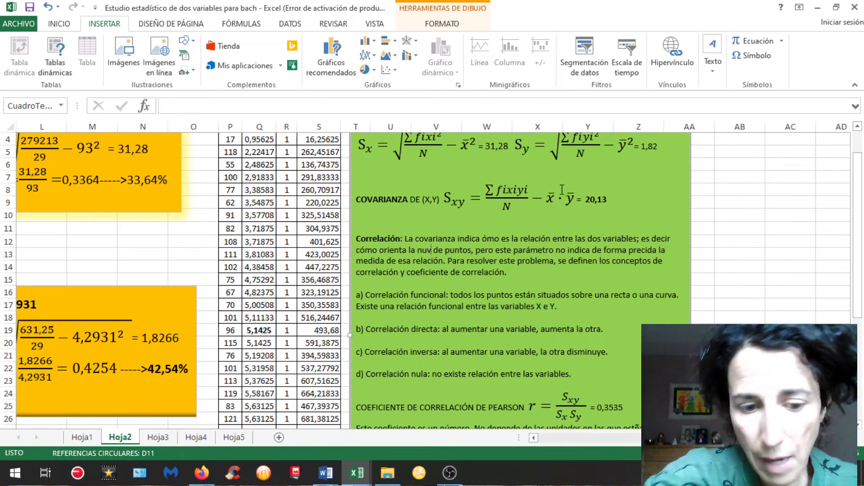
{"action": "type", "text": "e"}
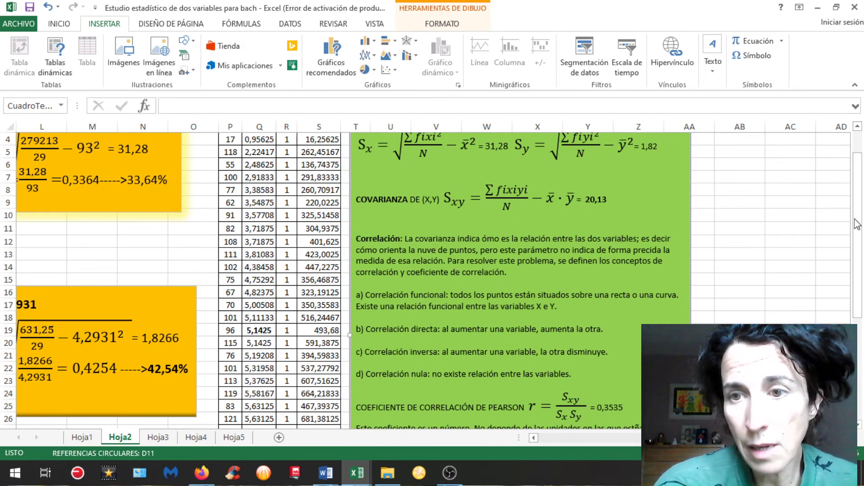
- Bold the result of the Pearson correlation coefficient formula in the green text box
{"action": "left_click_drag", "start_coordinate": [858, 169], "coordinate": [859, 252]}
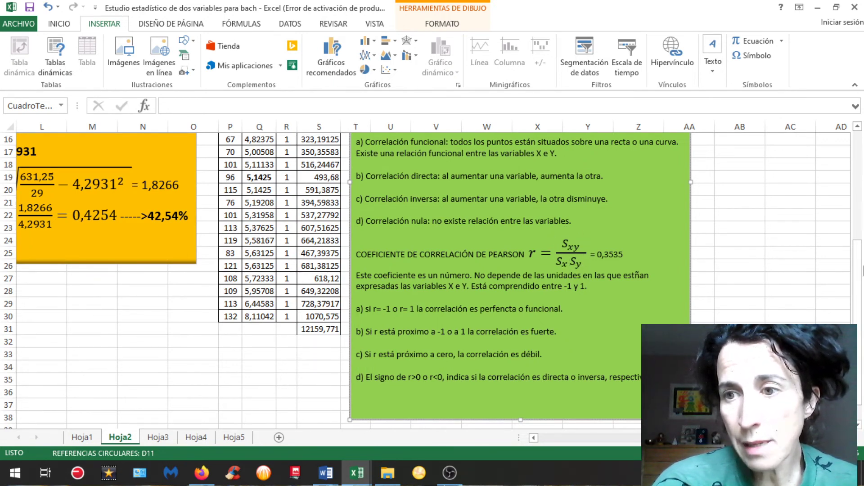
{"action": "mouse_move", "coordinate": [862, 271]}
{"action": "left_mouse_down"}
{"action": "mouse_move", "coordinate": [855, 155]}
{"action": "mouse_move", "coordinate": [856, 272]}
{"action": "left_mouse_up"}
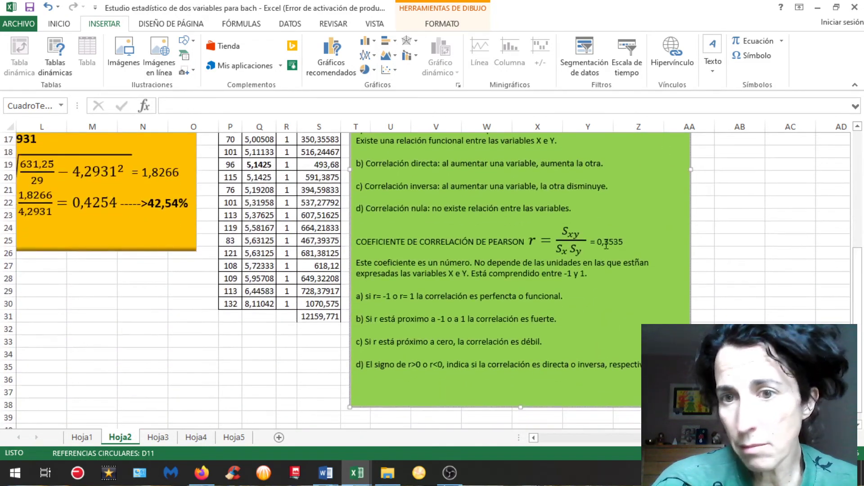
{"action": "left_click_drag", "start_coordinate": [598, 242], "coordinate": [626, 239]}
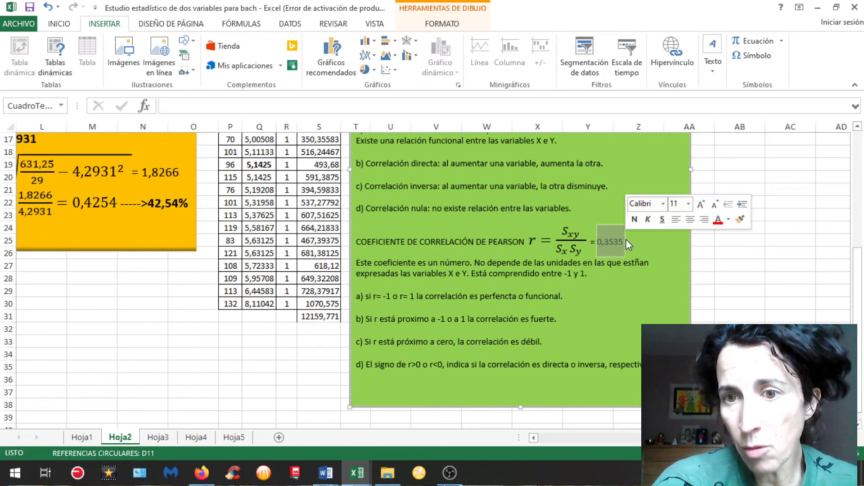
{"action": "left_click", "coordinate": [635, 220]}
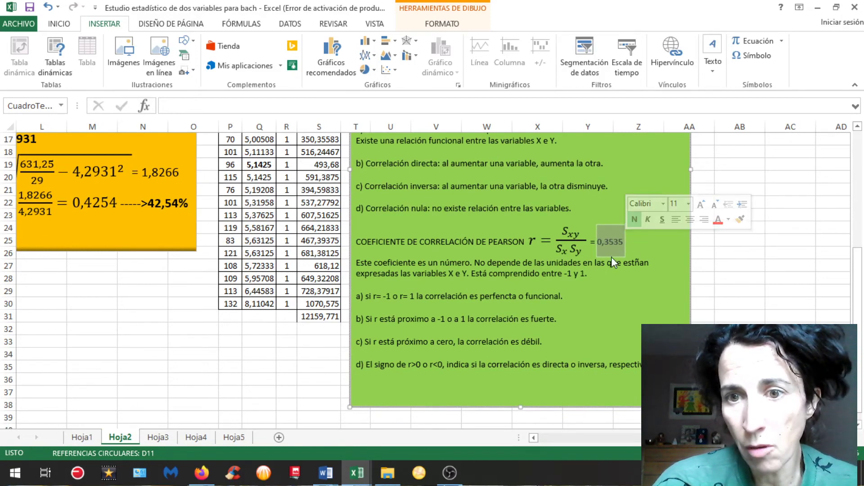
- Correct the misspelled "estñan" to "están" in the paragraph below the Pearson correlation coefficient formula in the green text box
{"action": "left_click", "coordinate": [660, 255]}
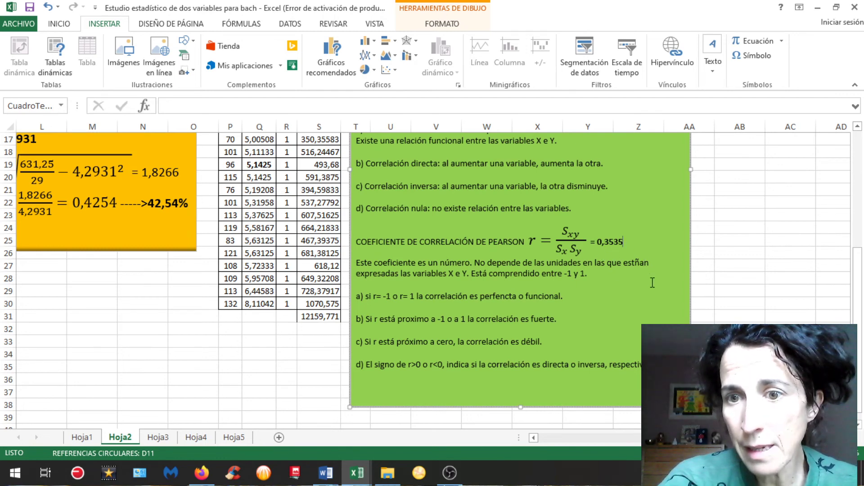
{"action": "left_click", "coordinate": [644, 264]}
{"action": "key", "text": "BackSpace"}
{"action": "key", "text": "BackSpace"}
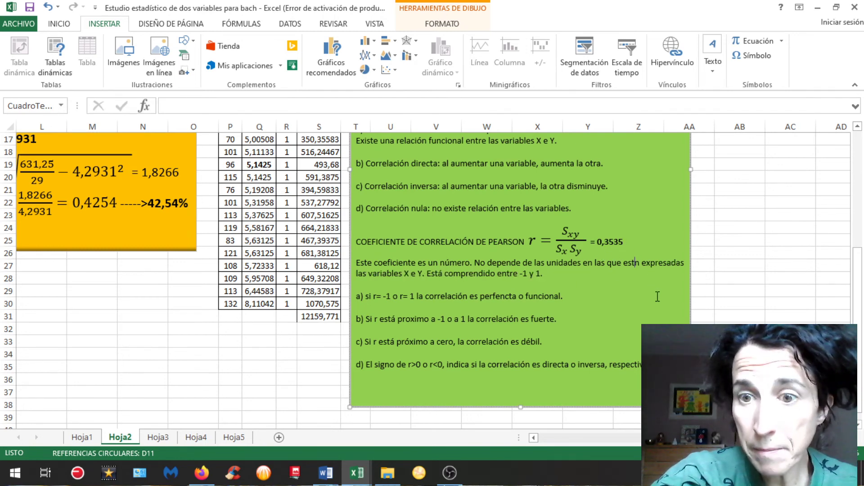
{"action": "type", "text": "á"}
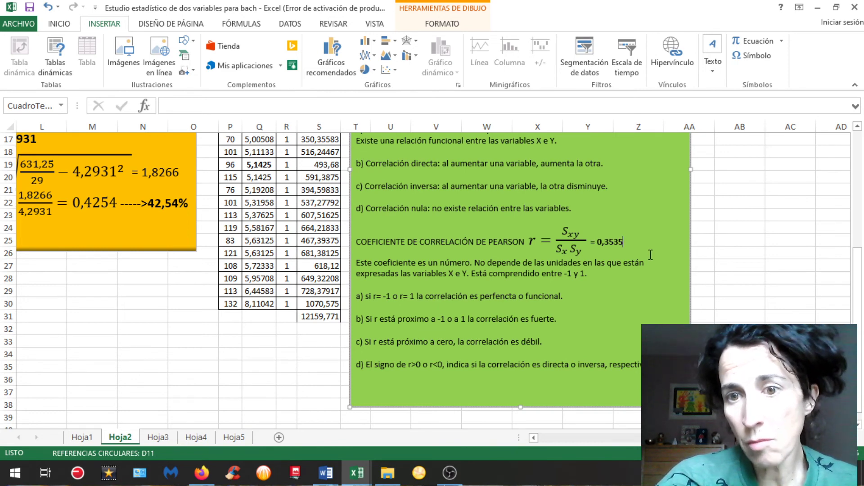
- Select the Pearson coefficient result and review it against the X and Y statistics boxes and the covariance and correlation explanations
{"action": "double_click", "coordinate": [618, 238]}
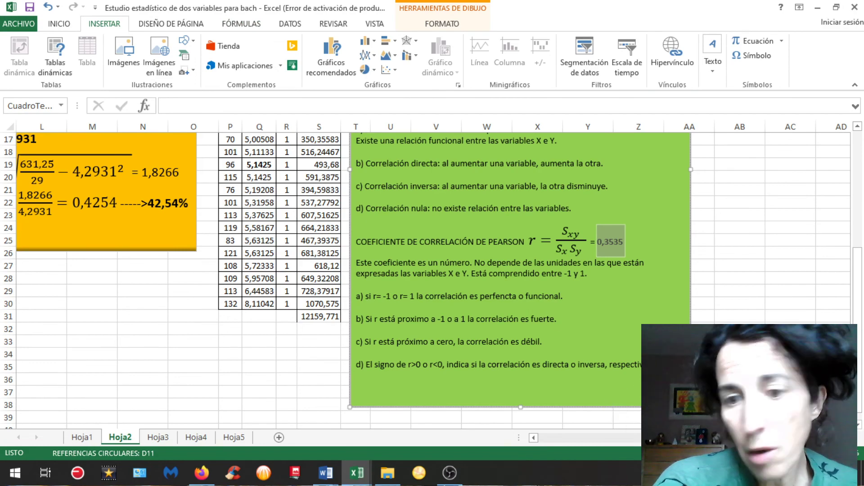
{"action": "left_click_drag", "start_coordinate": [608, 439], "coordinate": [540, 439]}
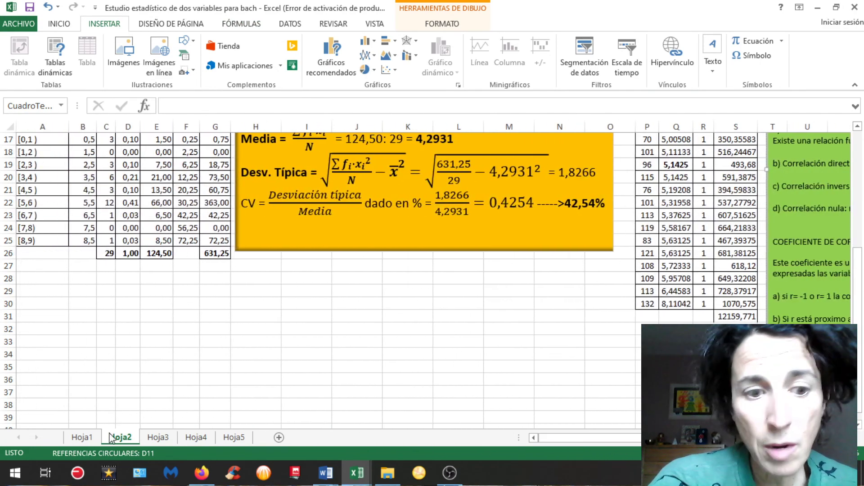
{"action": "left_click_drag", "start_coordinate": [859, 300], "coordinate": [858, 187]}
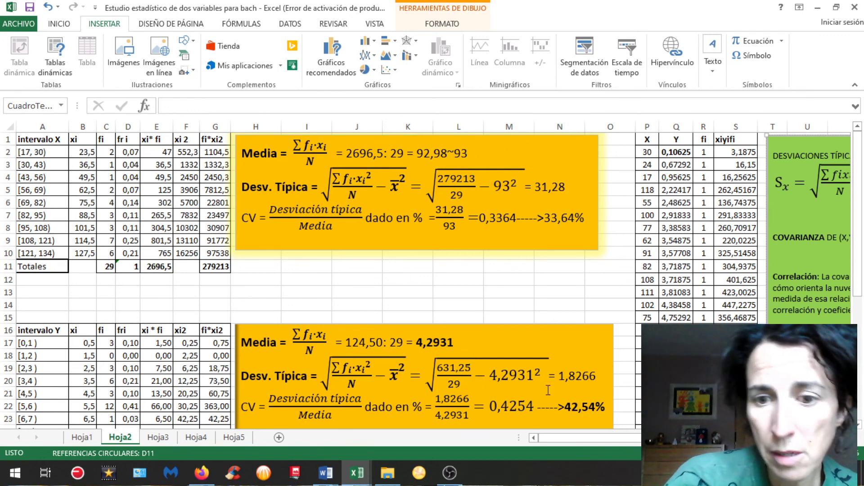
{"action": "left_click_drag", "start_coordinate": [584, 442], "coordinate": [608, 440]}
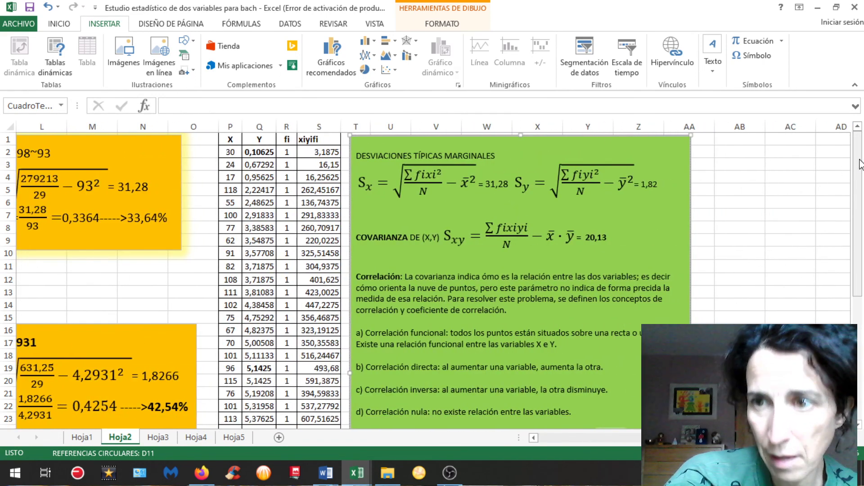
{"action": "scroll", "coordinate": [859, 153], "scroll_direction": "down", "scroll_amount": 5}
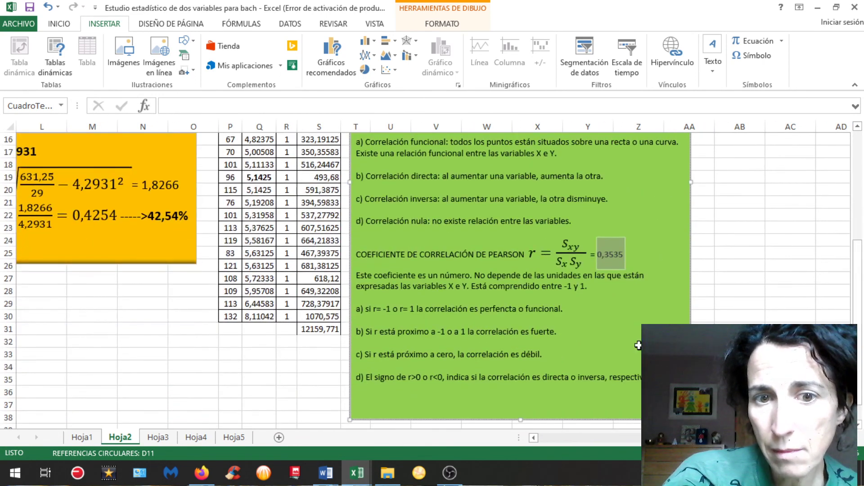